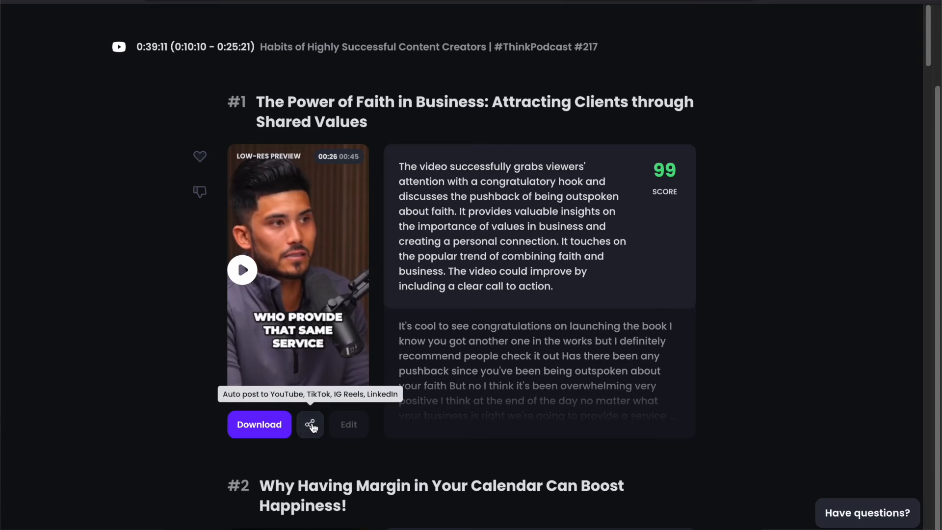
# - Examine the options for supplying a source video and the list of supported video types
pyautogui.click(310, 424)
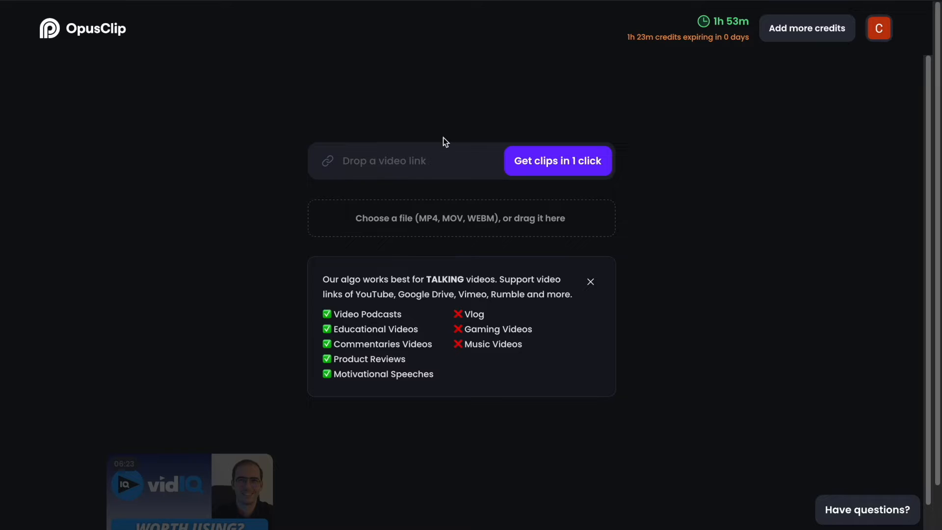
pyautogui.moveTo(421, 220)
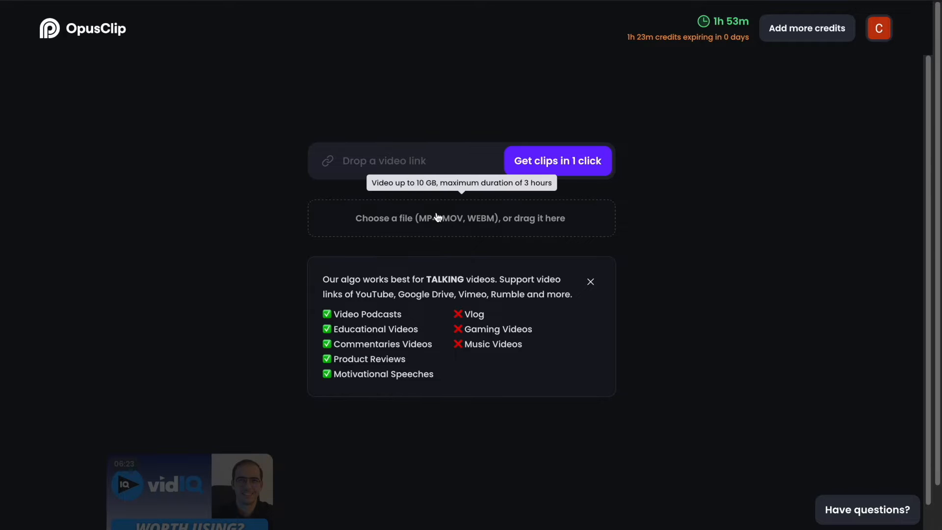
pyautogui.scroll(3, 436, 214)
pyautogui.scroll(2, 438, 218)
pyautogui.scroll(-1, 450, 203)
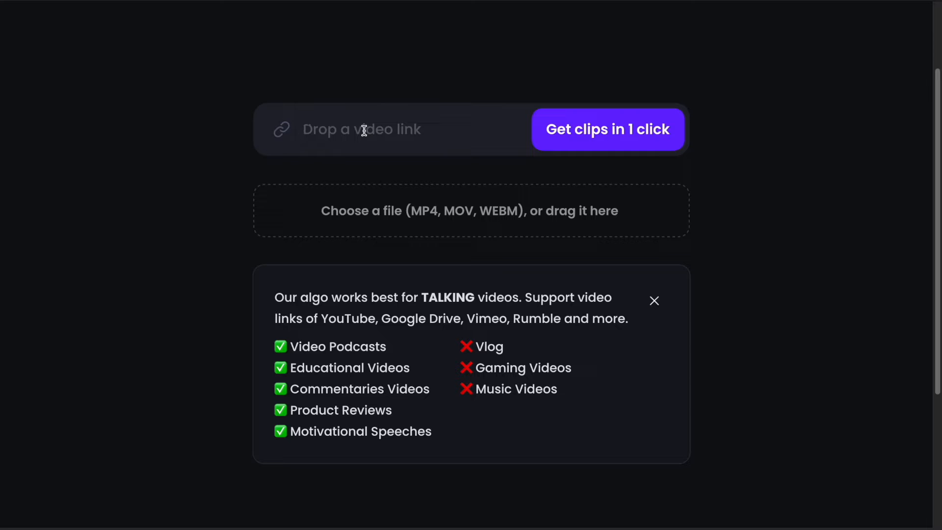
pyautogui.moveTo(441, 207)
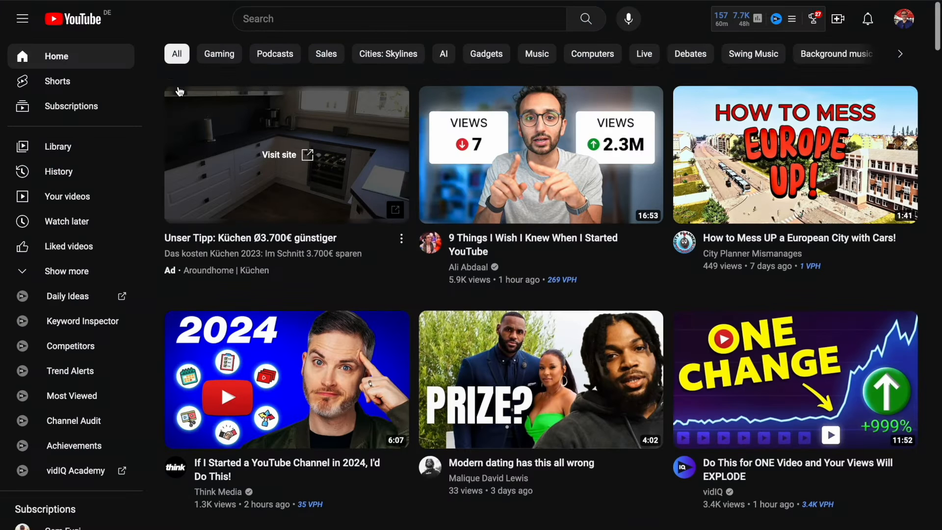
pyautogui.scroll(-8, 180, 91)
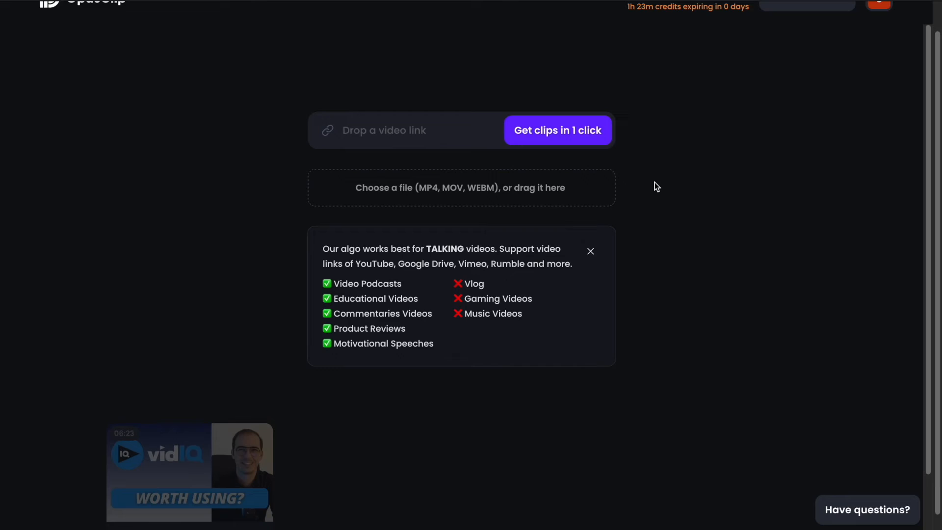
# - Load the YouTube video "Habits of Highly Successful Content Creators | #ThinkPodcast #217" by its link as the clip source
pyautogui.click(430, 140)
pyautogui.scroll(-2, 325, 308)
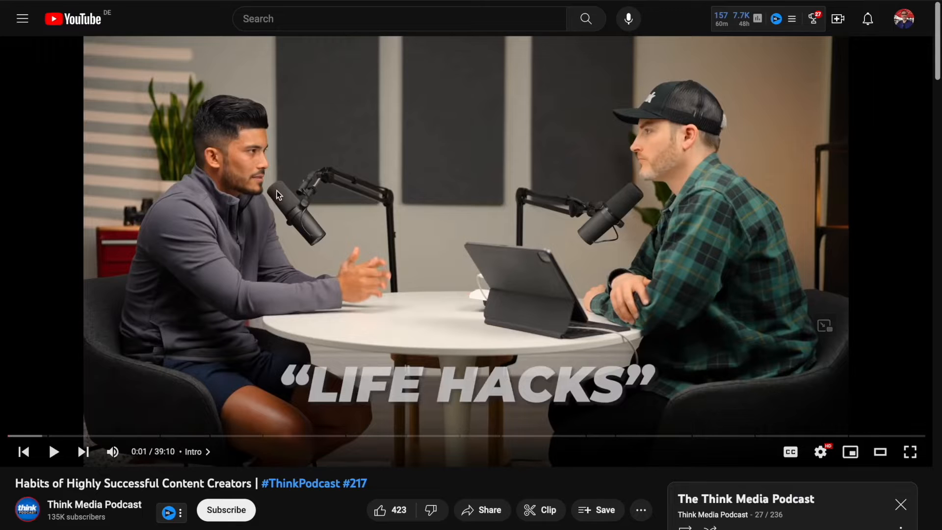
pyautogui.scroll(-3, 276, 190)
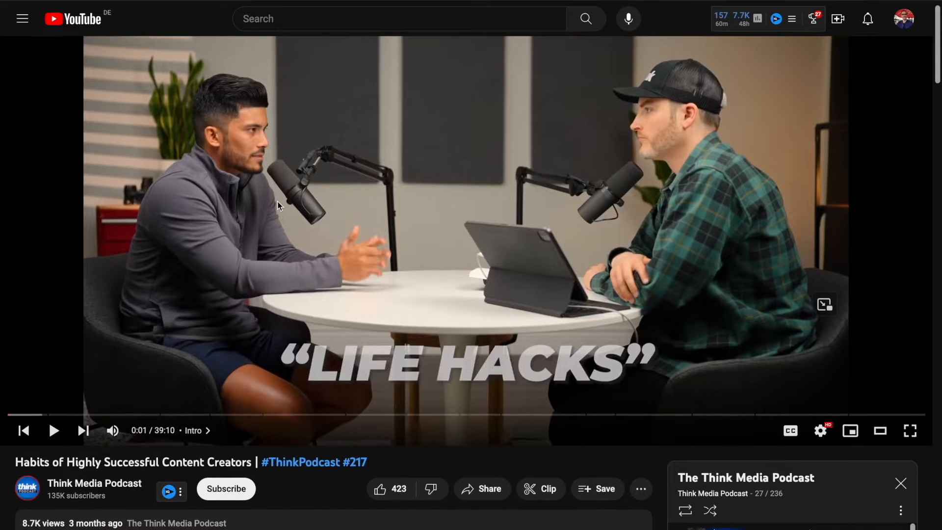
pyautogui.scroll(3, 277, 201)
pyautogui.scroll(-3, 191, 111)
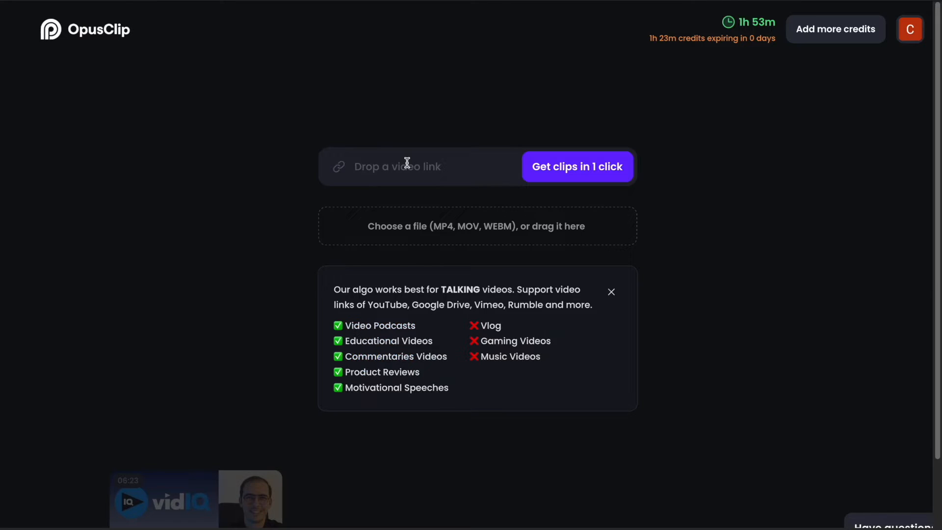
pyautogui.hotkey('ctrl', 'v')
pyautogui.press('Return')
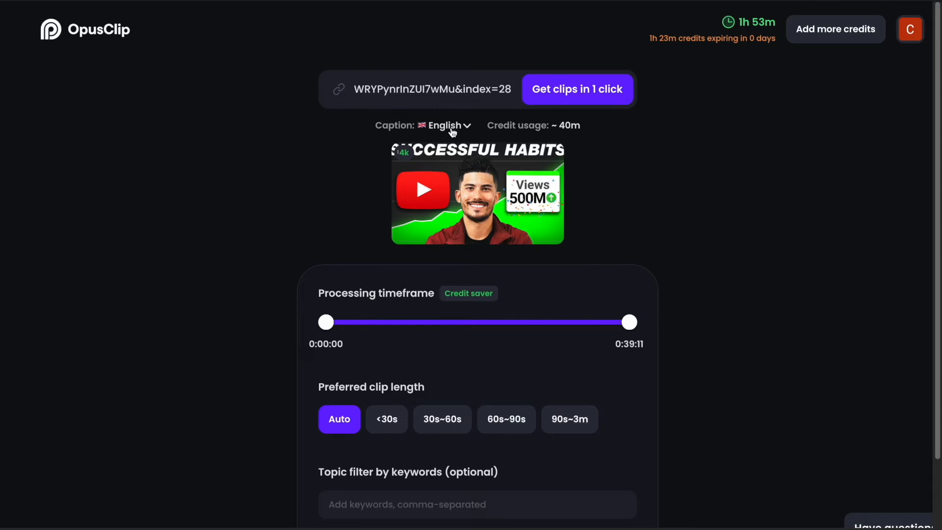
# - Choose English as the video's caption language and compare the credit usage with the video's length on YouTube
pyautogui.click(452, 129)
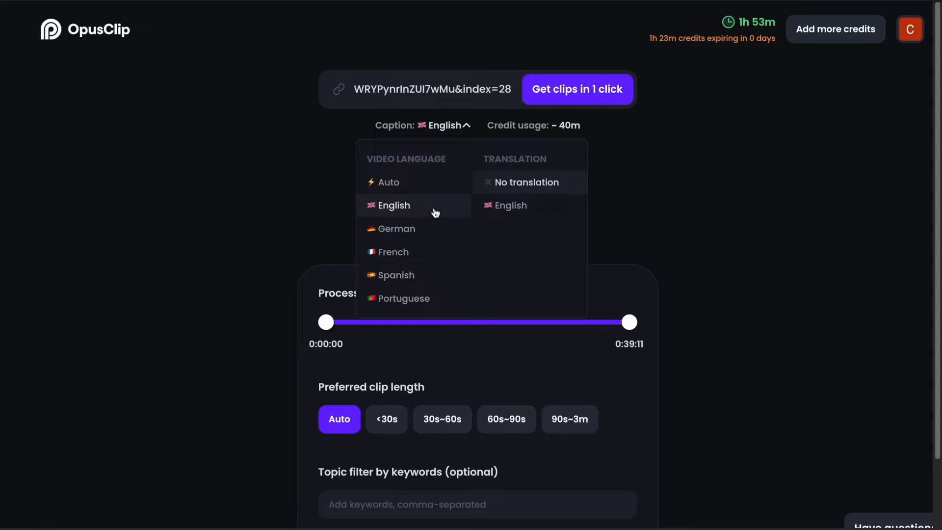
pyautogui.click(434, 210)
pyautogui.moveTo(487, 127); pyautogui.dragTo(587, 128)
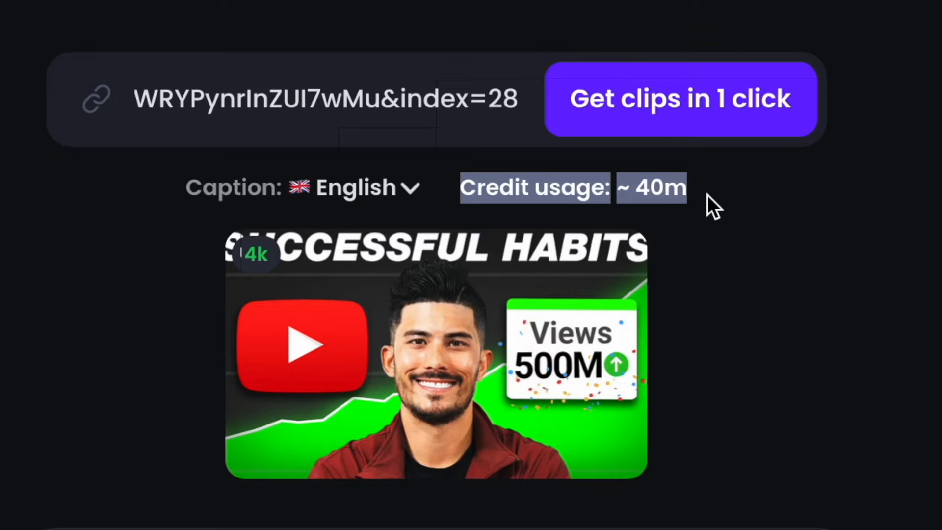
pyautogui.click(707, 195)
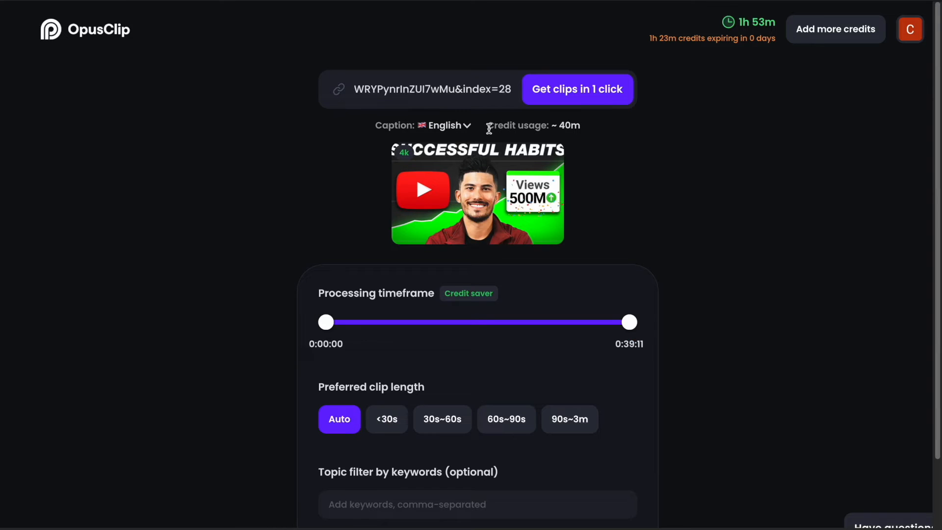
pyautogui.moveTo(490, 129); pyautogui.dragTo(578, 126)
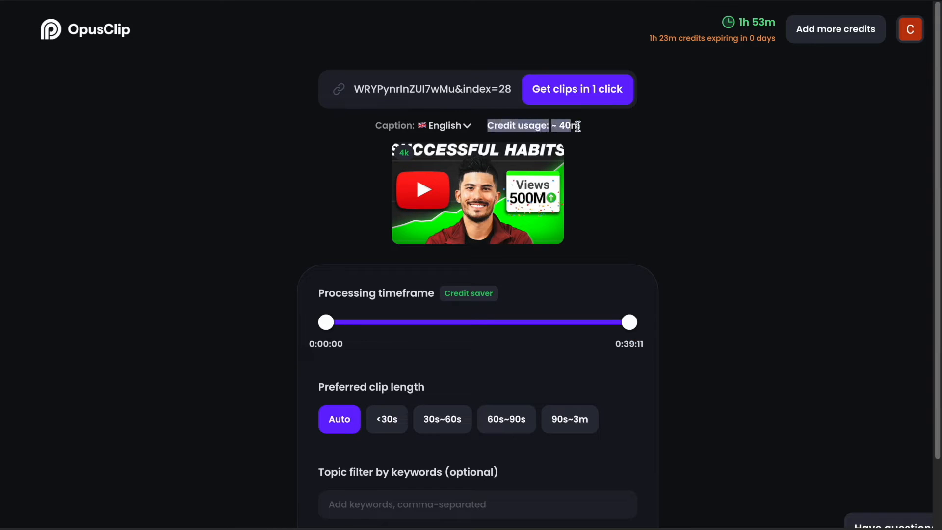
pyautogui.click(611, 127)
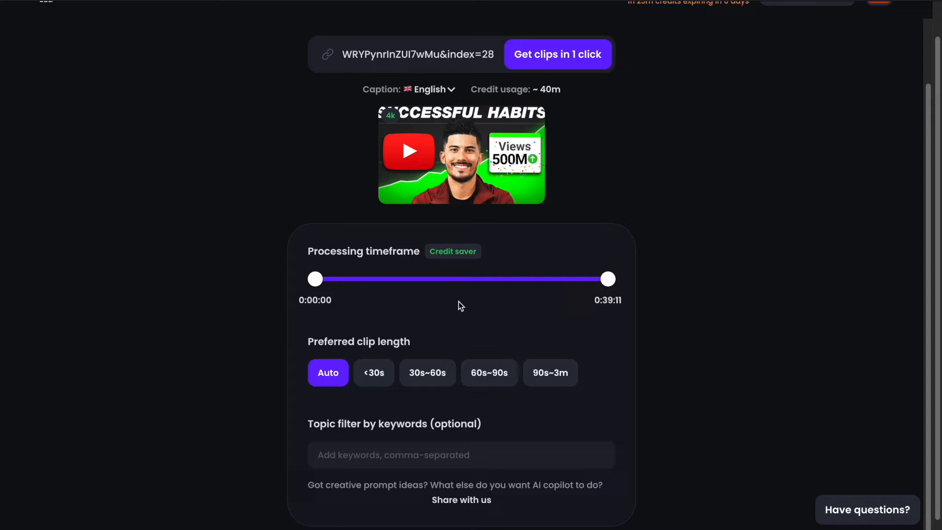
# - Limit the processing timeframe to the section from 0:10:10 to 0:25:21
pyautogui.moveTo(315, 287); pyautogui.dragTo(393, 287)
pyautogui.moveTo(609, 285); pyautogui.dragTo(506, 288)
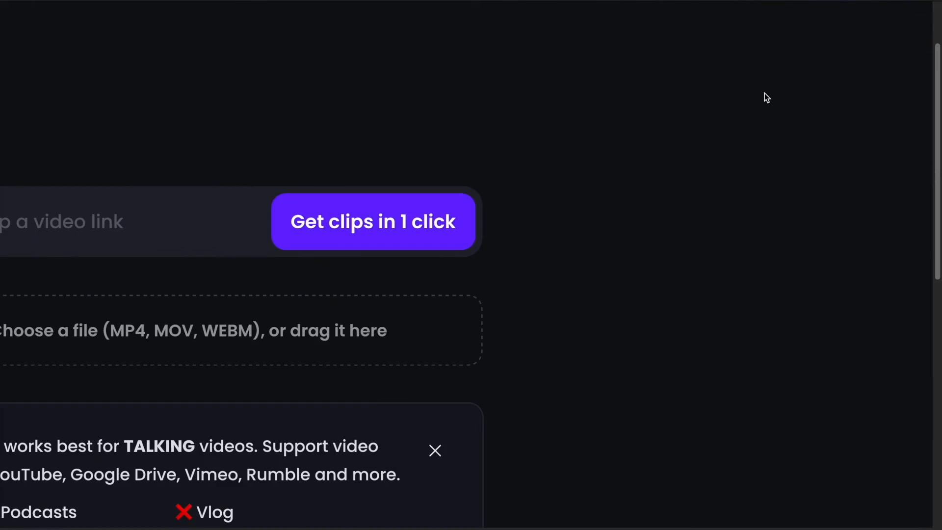
# - Check the breakdown of available upload credits and open the plans for buying more
pyautogui.moveTo(712, 32)
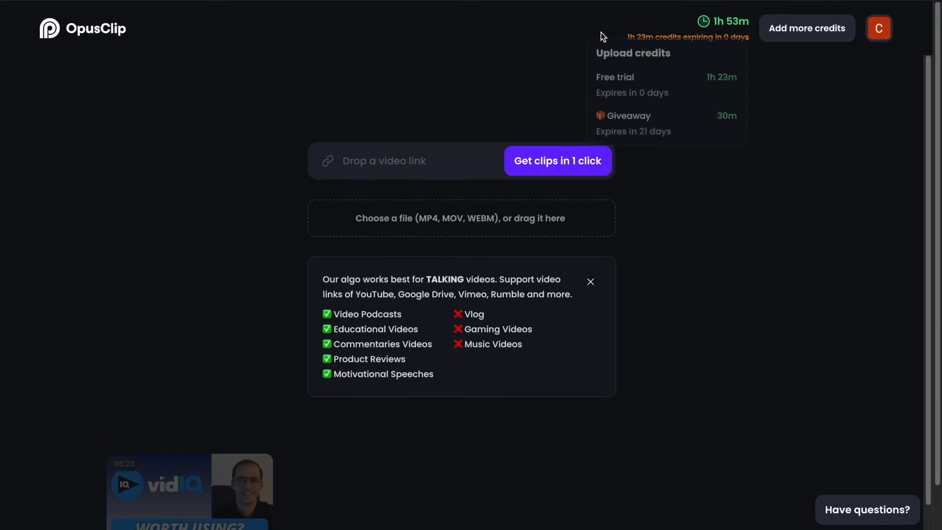
pyautogui.moveTo(720, 25)
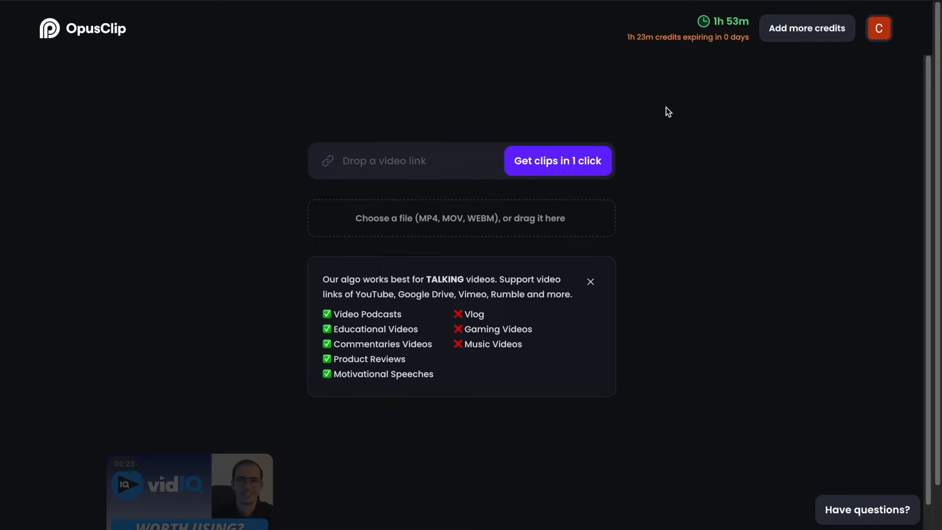
pyautogui.click(799, 32)
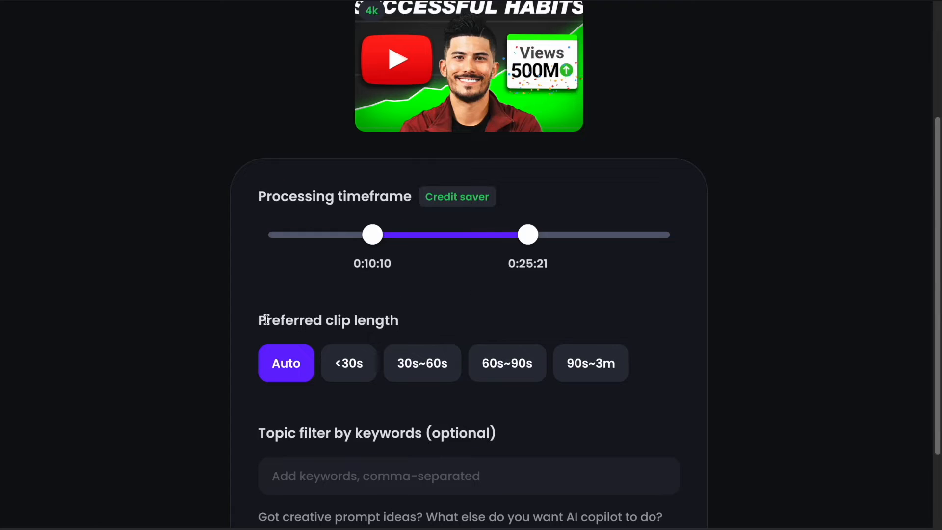
# - Review the preferred clip length and keyword topic filter options, and start generating clips from the loaded video
pyautogui.moveTo(266, 319); pyautogui.dragTo(393, 319)
pyautogui.click(401, 322)
pyautogui.scroll(-3, 401, 322)
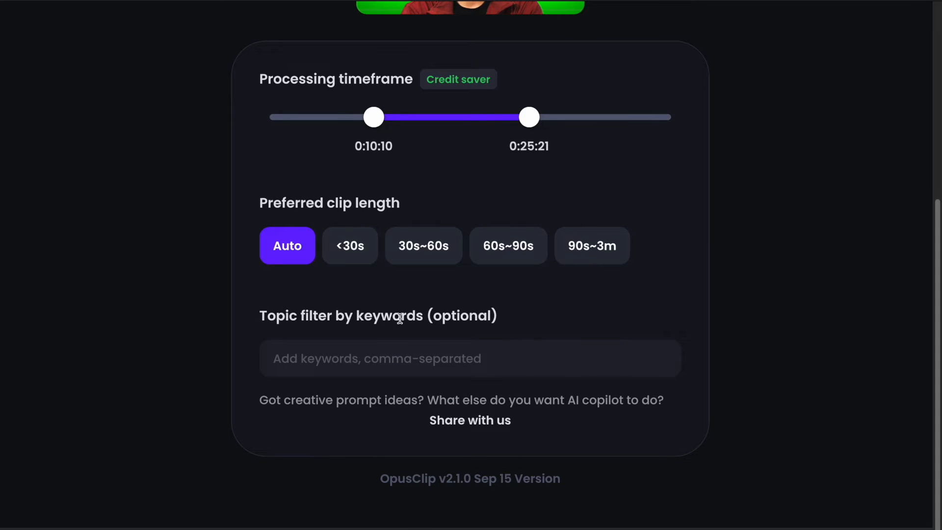
pyautogui.click(333, 366)
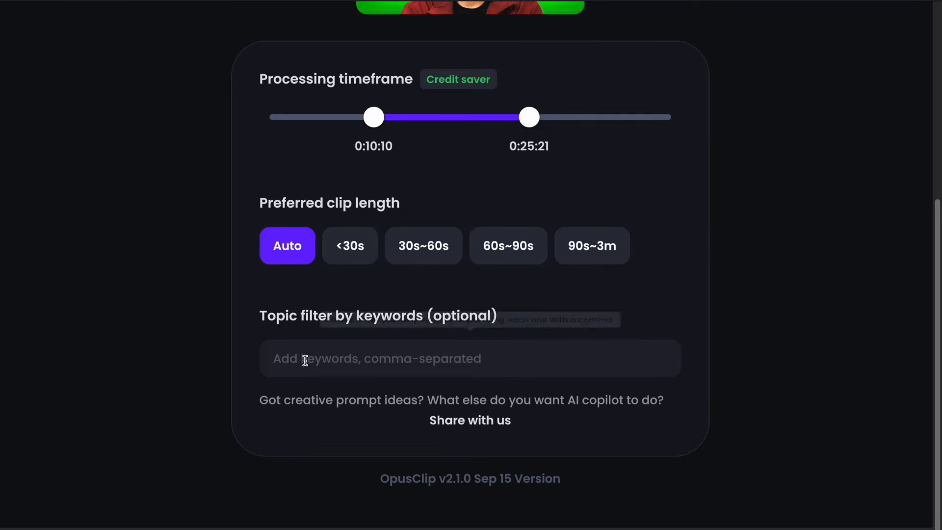
pyautogui.moveTo(497, 315); pyautogui.dragTo(421, 317)
pyautogui.click(378, 340)
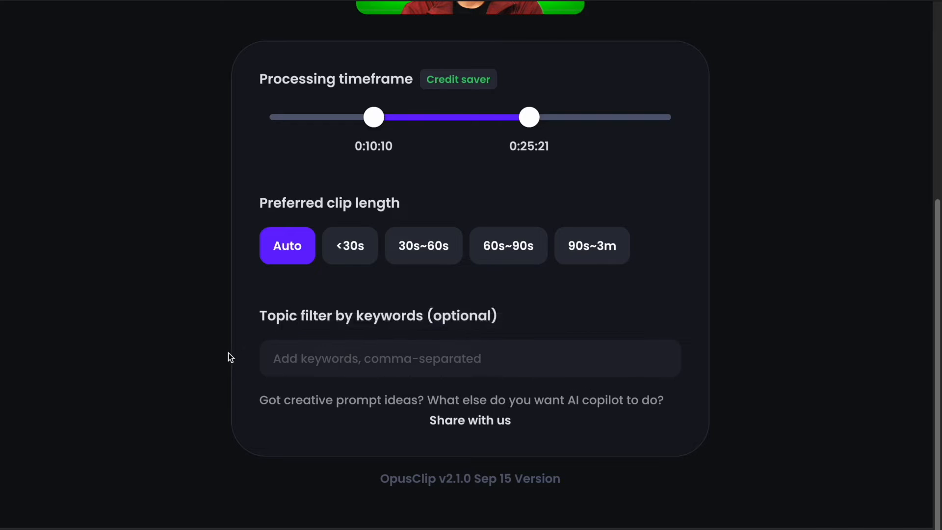
pyautogui.scroll(2, 216, 207)
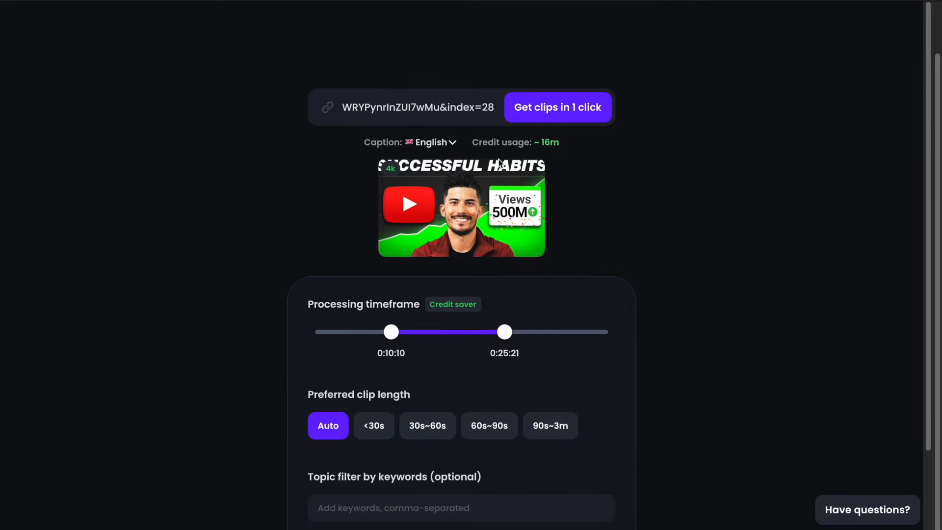
pyautogui.click(566, 113)
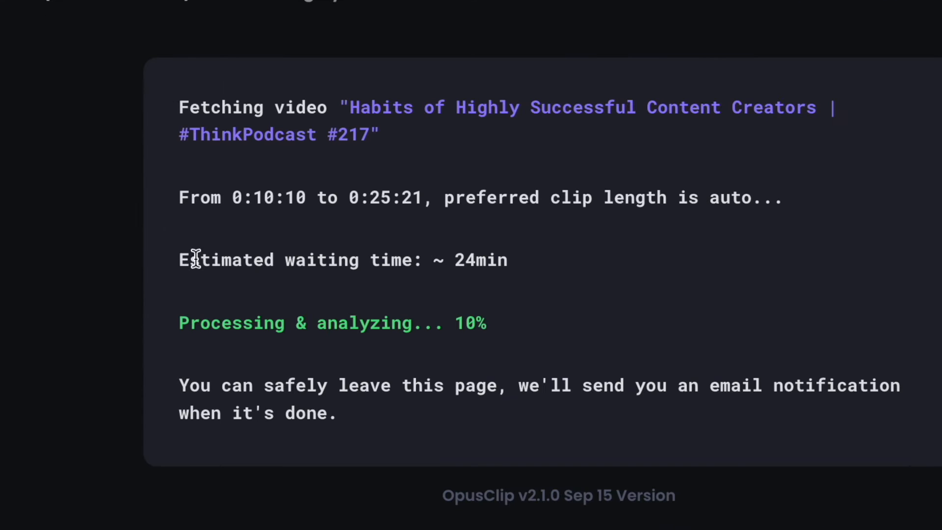
# - Read the estimated waiting time and the note about the e-mail notification on the processing page
pyautogui.moveTo(248, 250); pyautogui.dragTo(510, 267)
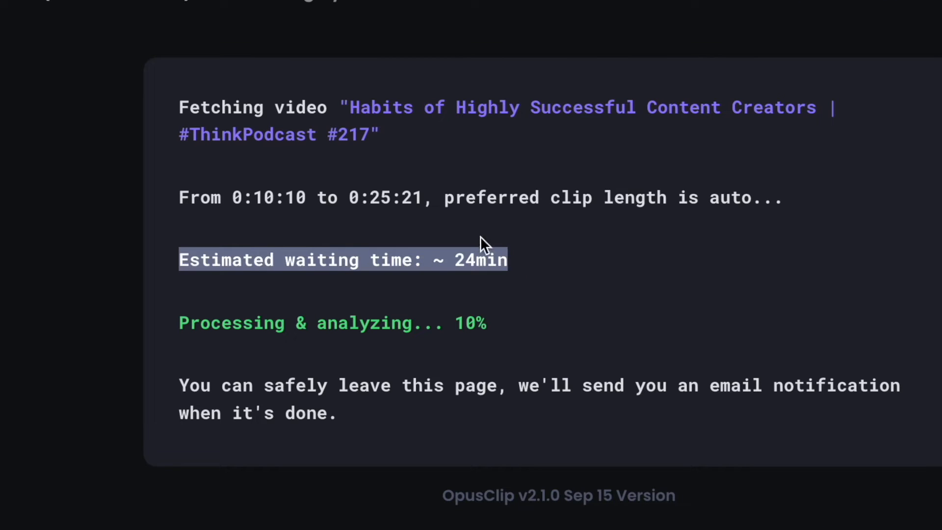
pyautogui.click(435, 279)
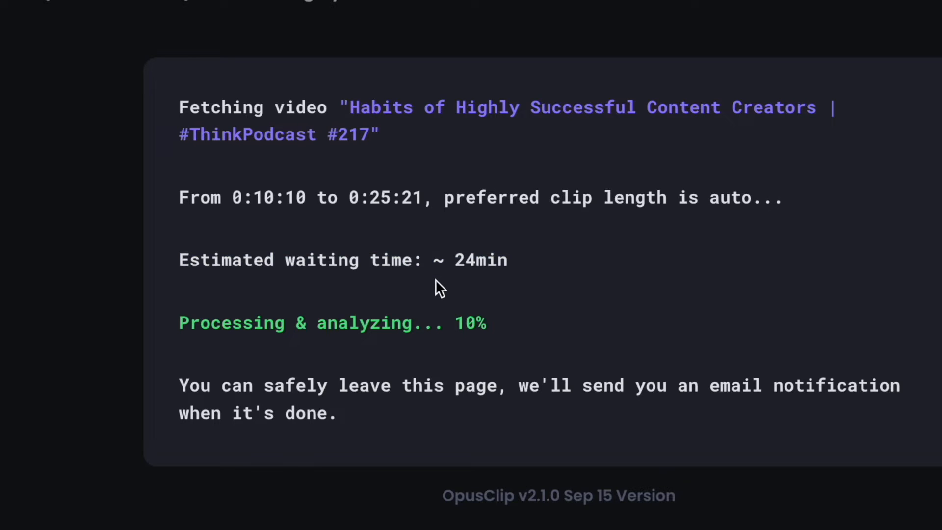
pyautogui.moveTo(436, 319); pyautogui.dragTo(546, 332)
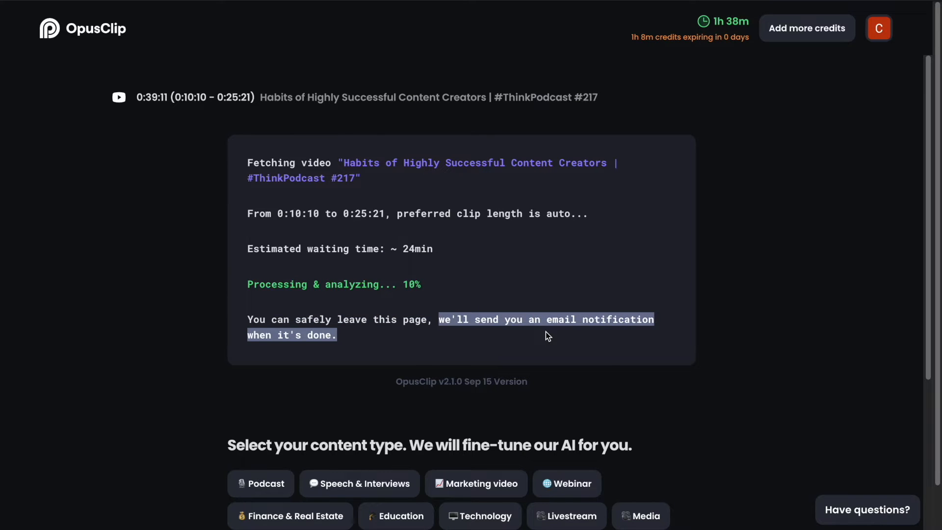
# - Select Podcast as the content type for fine-tuning the AI
pyautogui.scroll(-6, 548, 336)
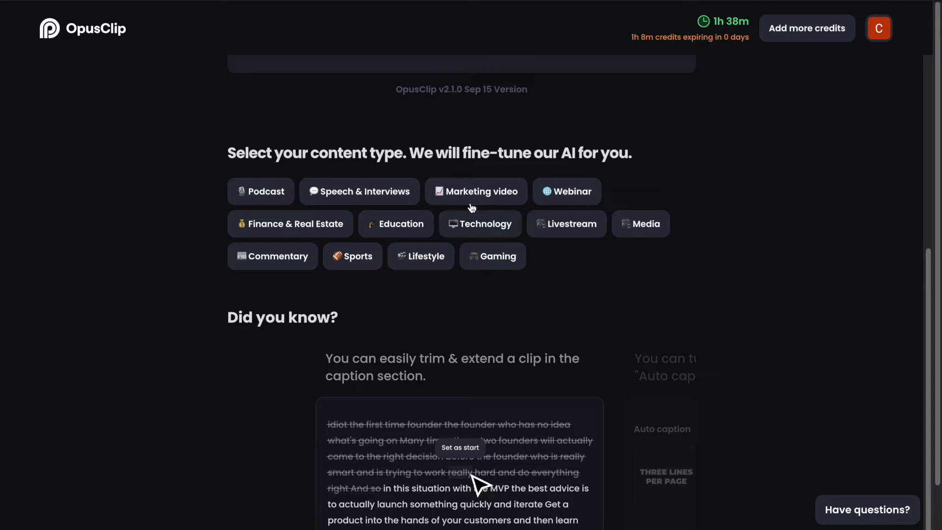
pyautogui.click(265, 192)
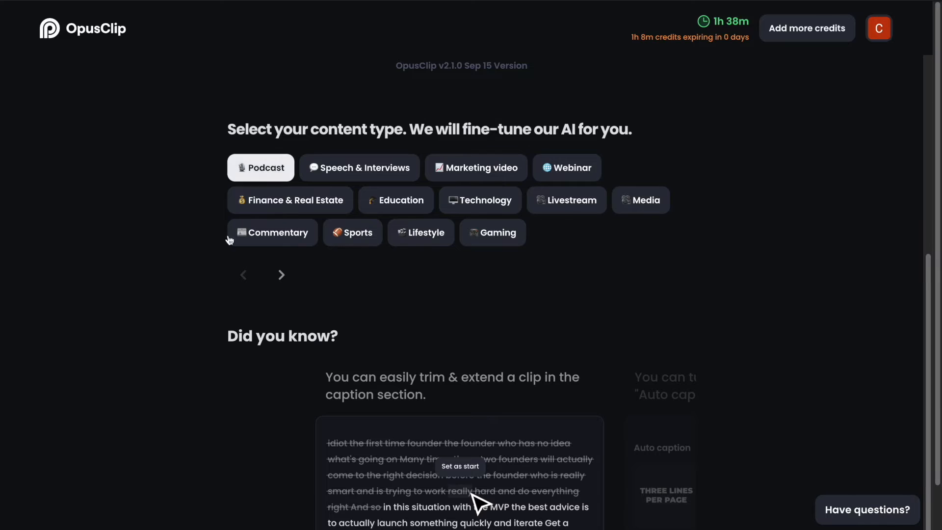
pyautogui.scroll(1, 221, 185)
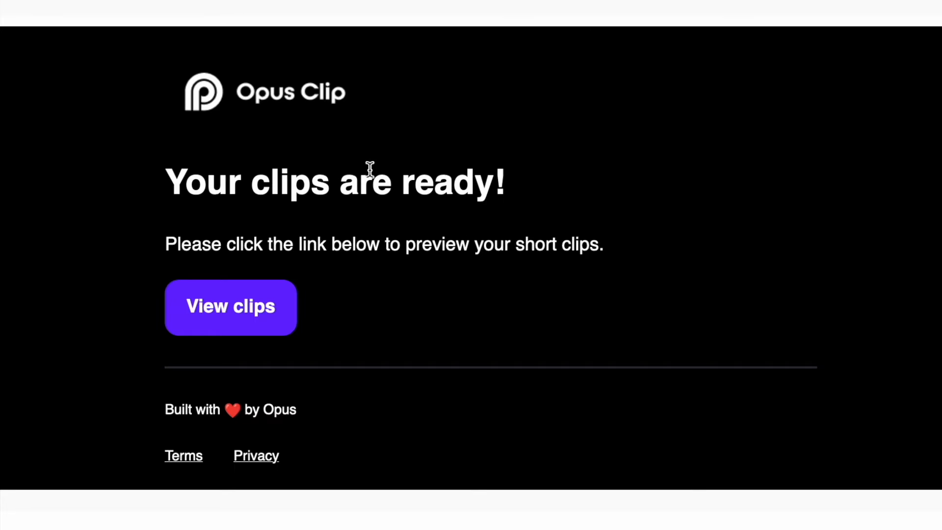
# - Follow the clips-ready e-mail to OpusClip, open the "Habits of Highly Successful Content Creators" project and browse its generated clips
pyautogui.click(237, 318)
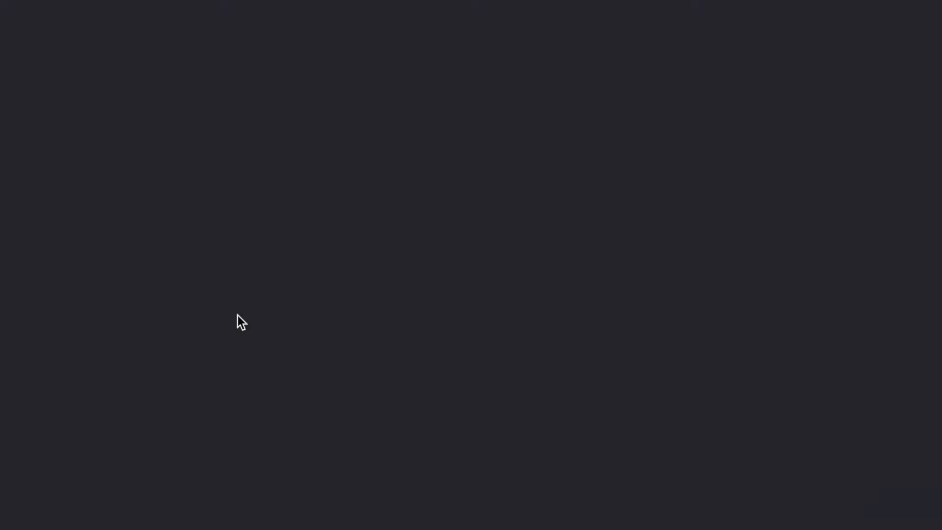
pyautogui.scroll(-15, 726, 358)
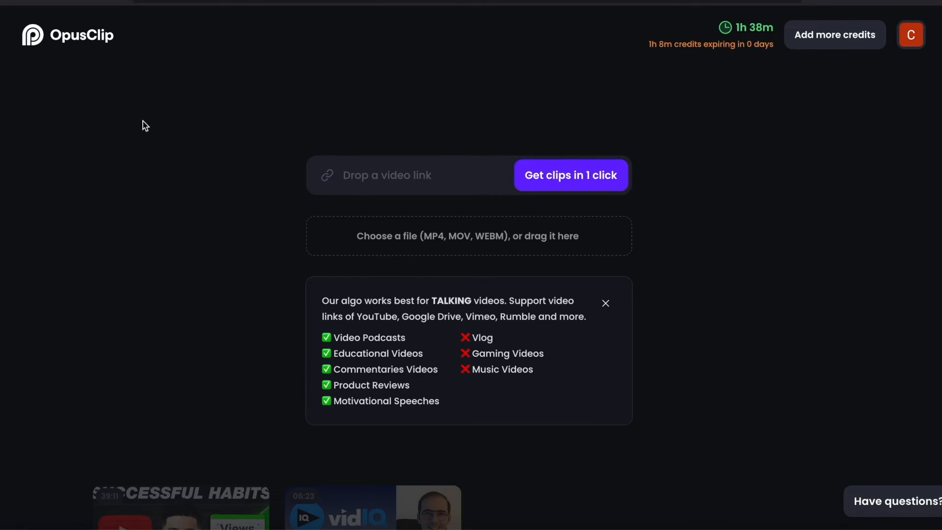
pyautogui.scroll(-3, 58, 299)
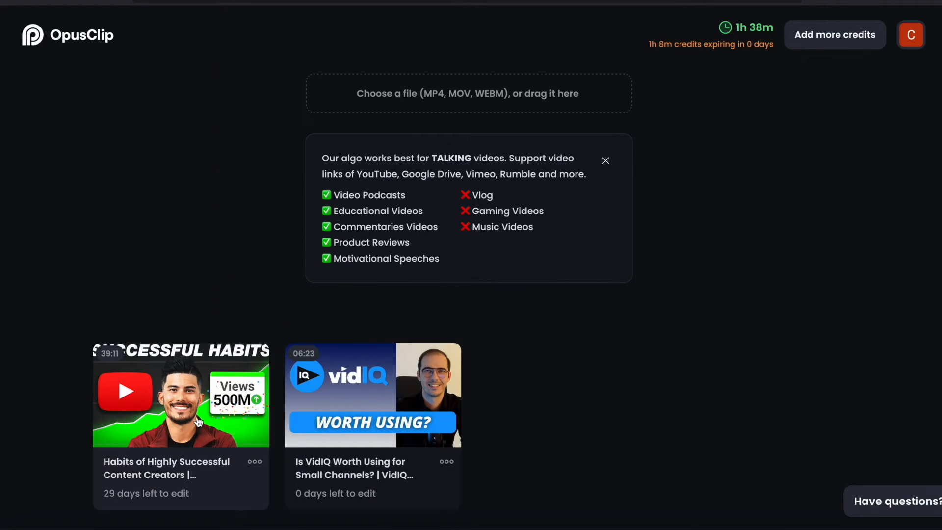
pyautogui.click(189, 395)
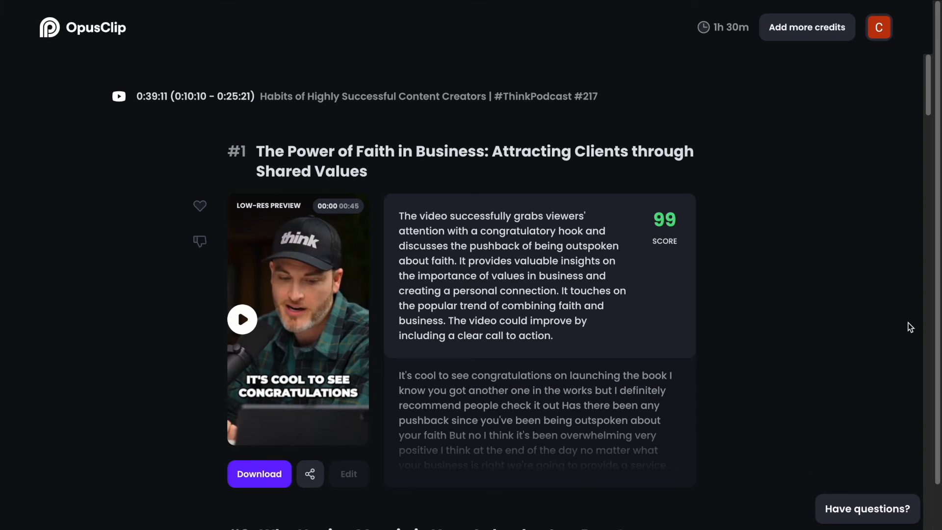
pyautogui.scroll(-20, 910, 328)
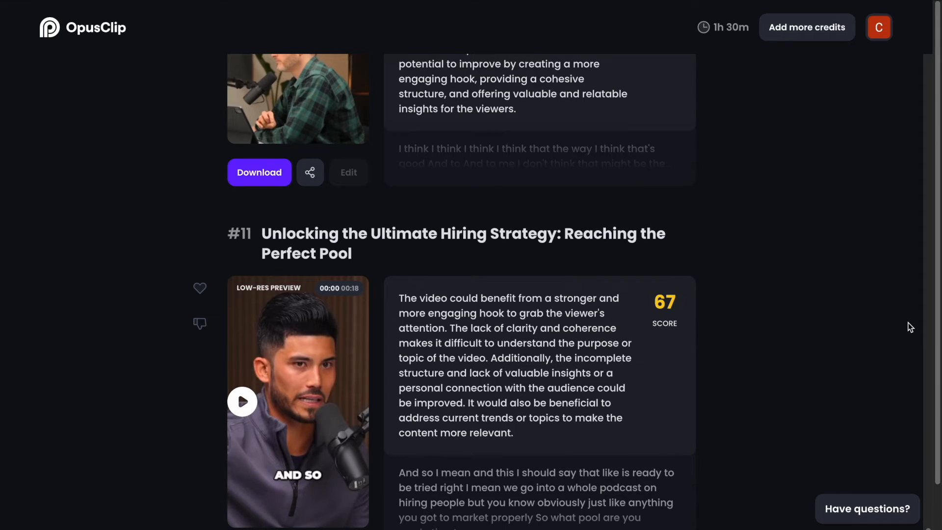
# - Examine the viral score and the AI feedback text of clip #1, "The Power of Faith in Business"
pyautogui.scroll(7, 910, 327)
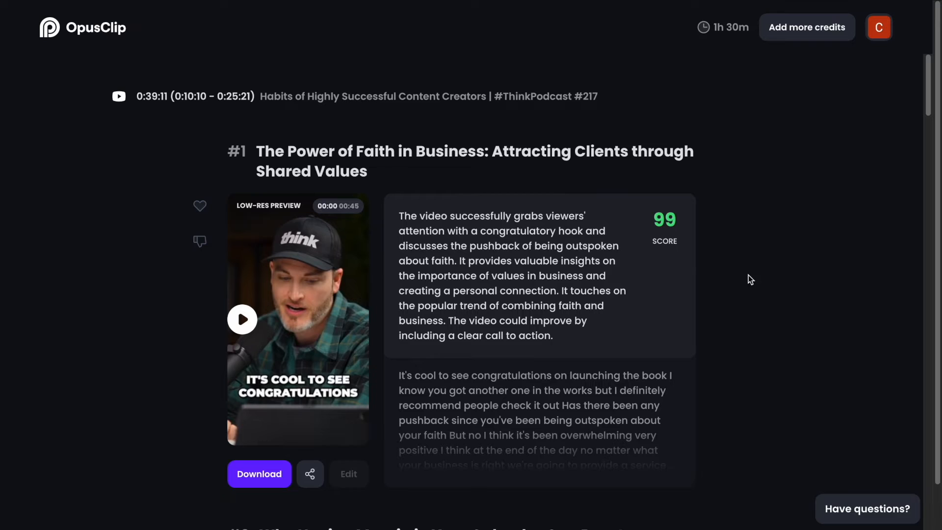
pyautogui.moveTo(662, 219)
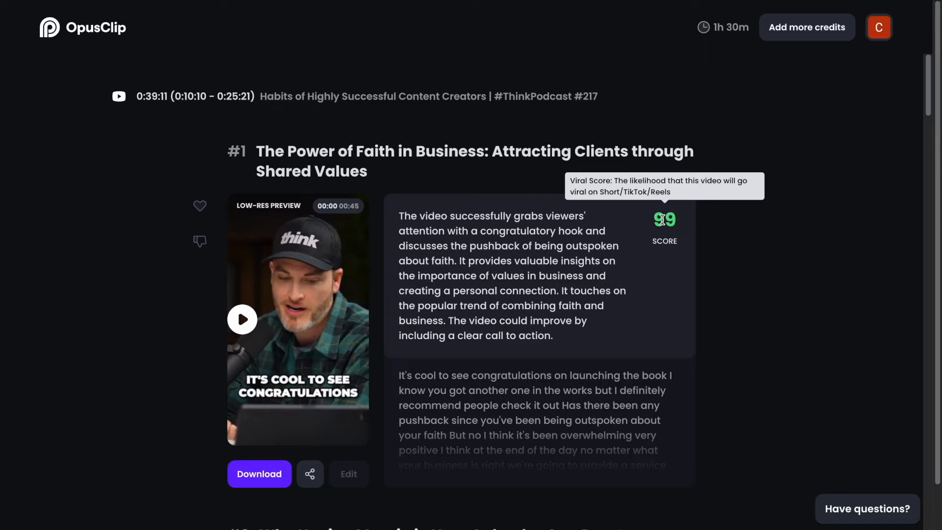
pyautogui.scroll(-15, 662, 220)
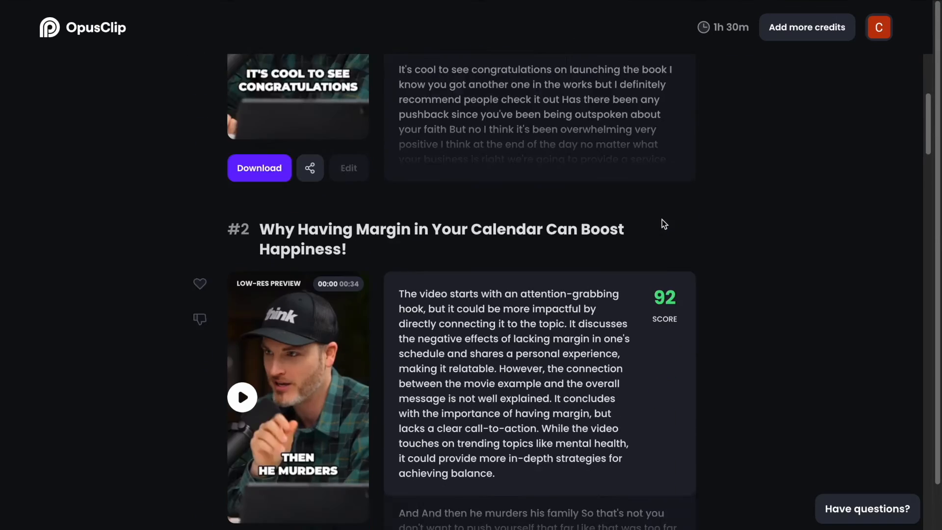
pyautogui.scroll(15, 871, 367)
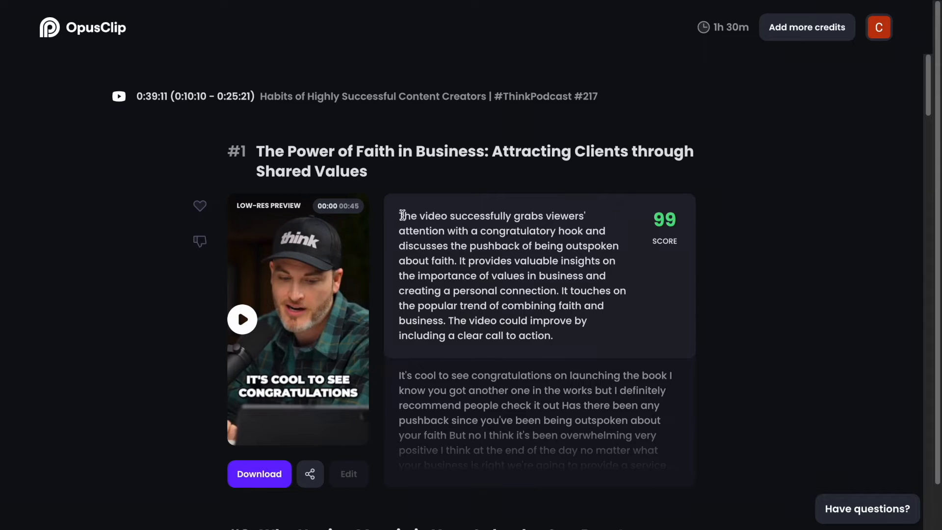
pyautogui.moveTo(398, 216); pyautogui.dragTo(608, 232)
pyautogui.moveTo(444, 320); pyautogui.dragTo(550, 331)
pyautogui.click(572, 337)
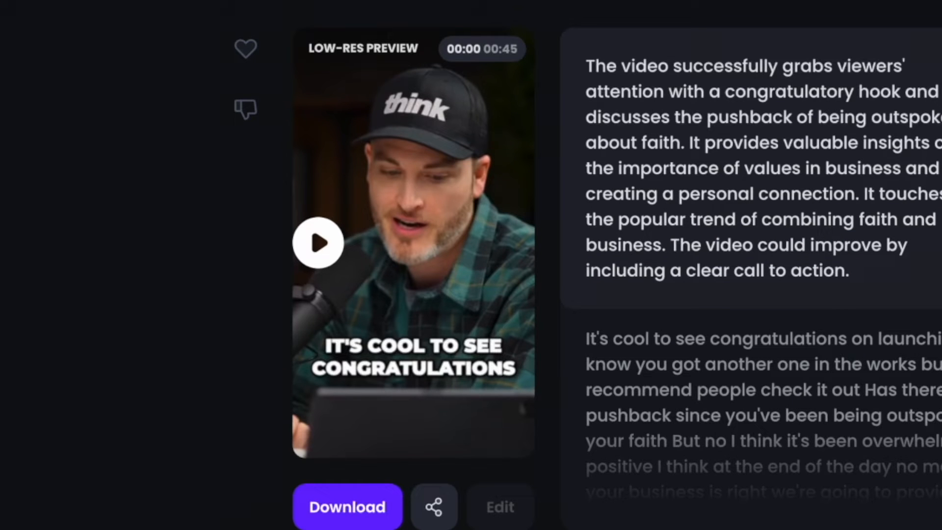
# - Preview clip #1, open it for editing and look through its caption transcript
pyautogui.click(319, 246)
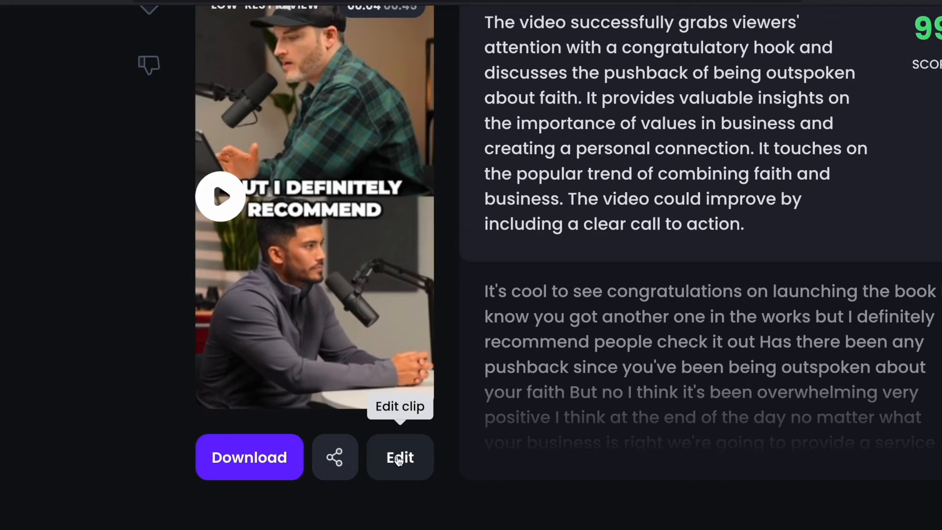
pyautogui.click(399, 458)
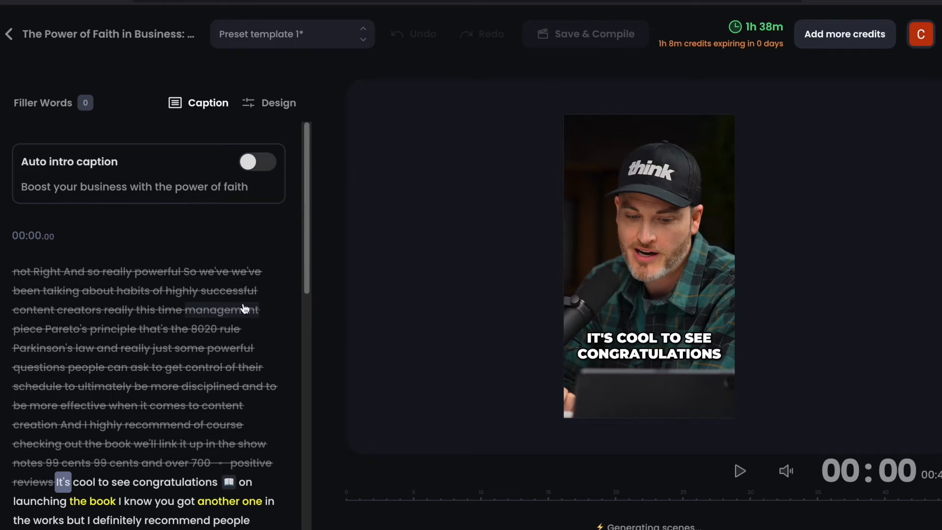
pyautogui.scroll(-3, 161, 273)
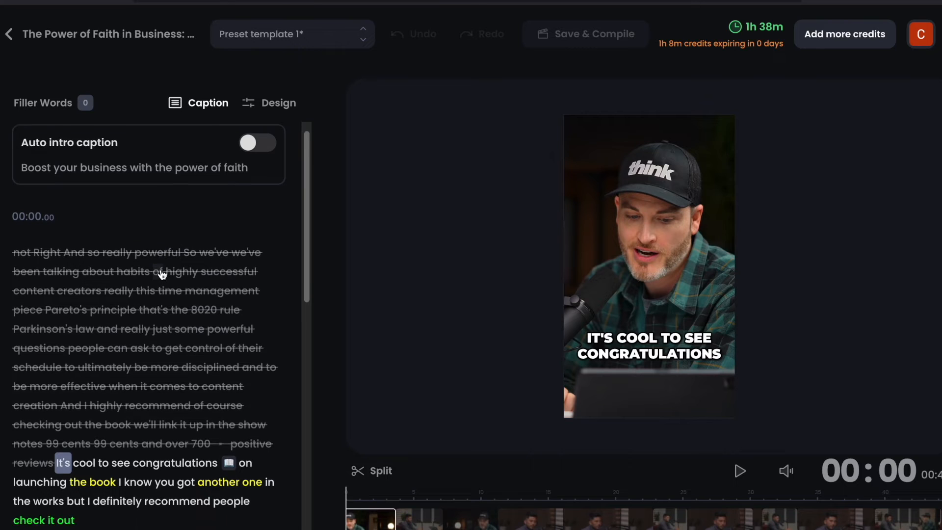
pyautogui.scroll(-4, 162, 273)
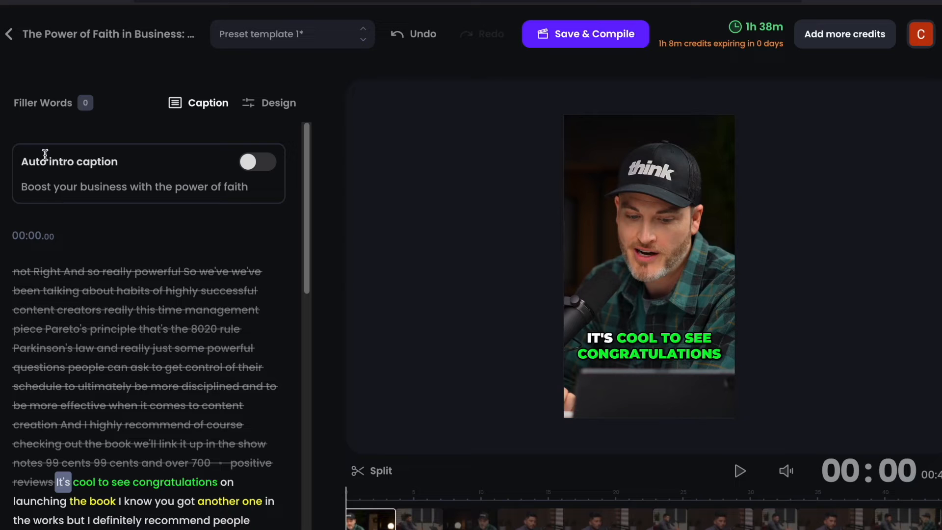
# - Try out the auto intro caption, open its text for editing, and switch the intro caption back off
pyautogui.click(264, 163)
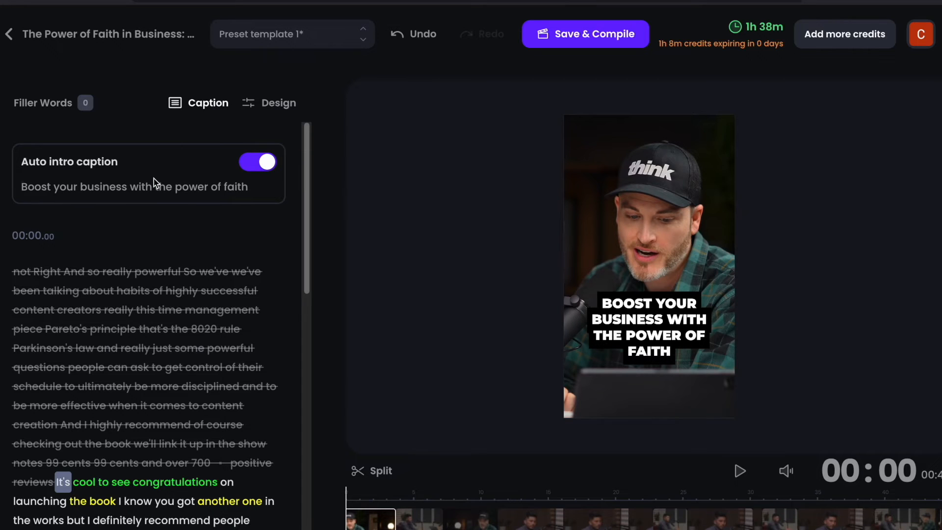
pyautogui.moveTo(125, 188)
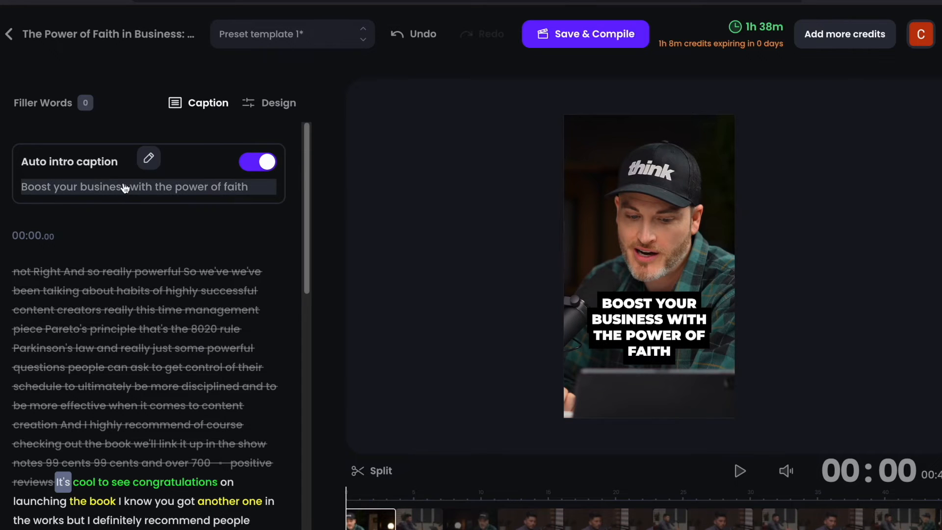
pyautogui.click(149, 165)
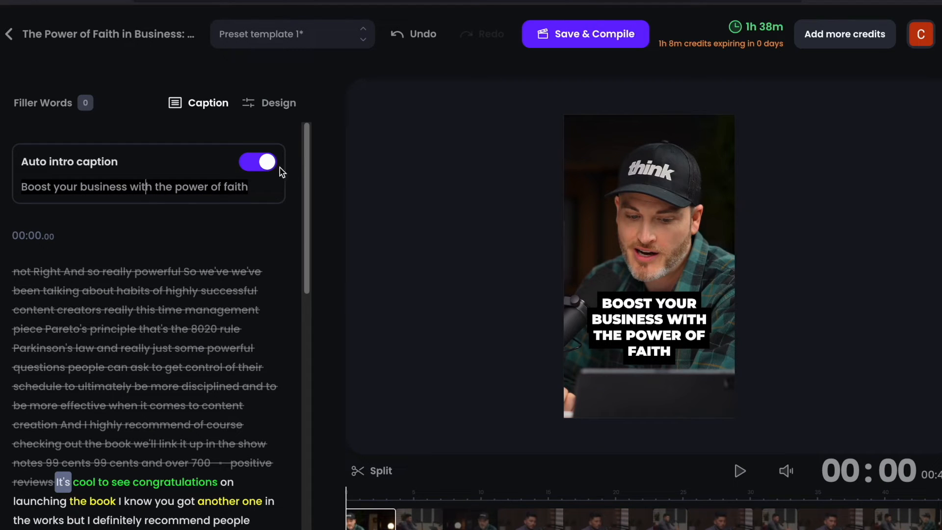
pyautogui.click(264, 169)
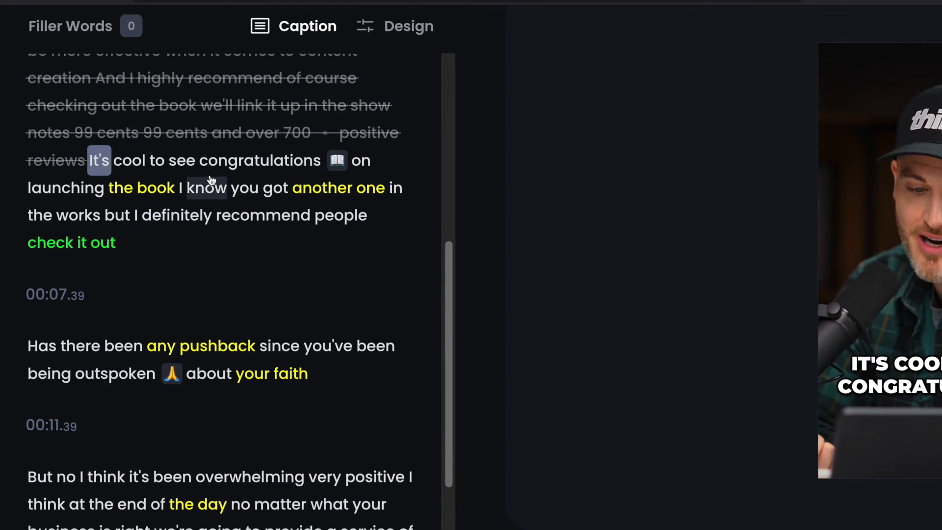
# - Browse replacement emojis for the open-book emoji in the first caption passage, and close the picker without choosing one
pyautogui.moveTo(337, 162)
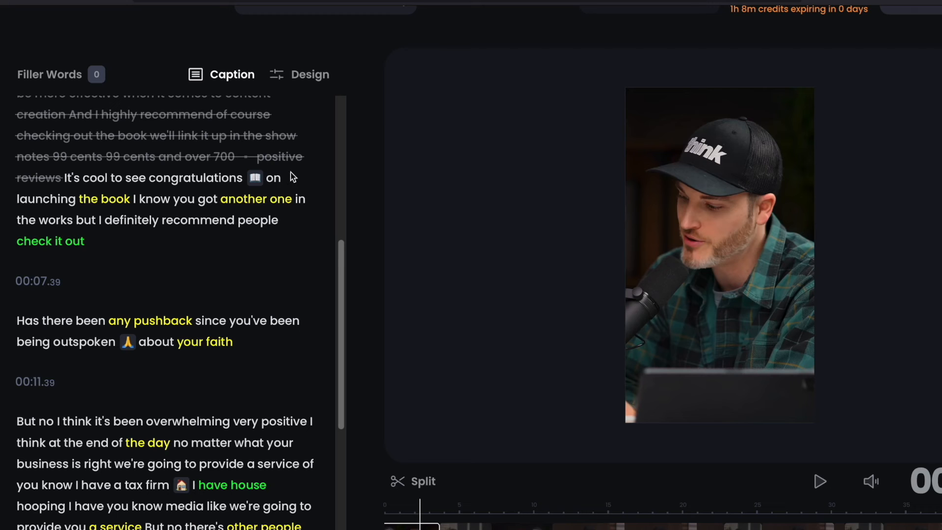
pyautogui.moveTo(249, 183)
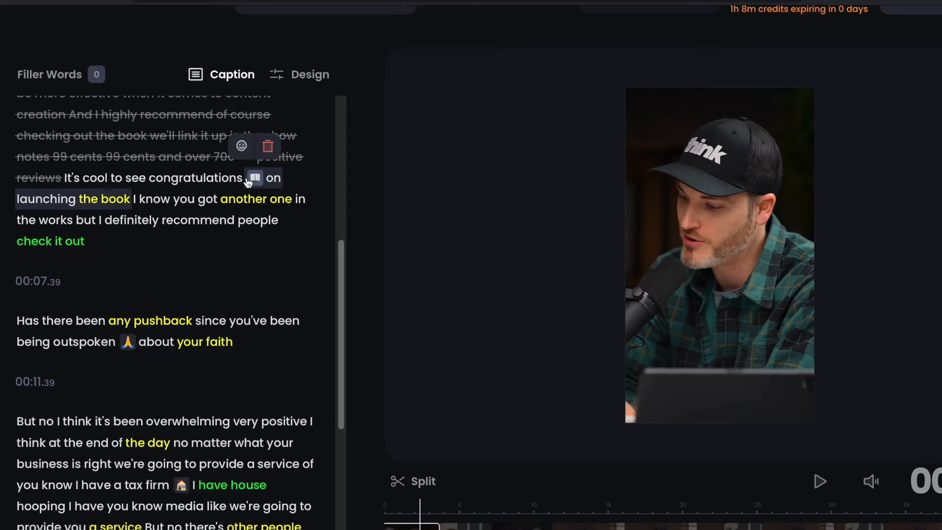
pyautogui.click(242, 146)
pyautogui.scroll(-5, 471, 255)
pyautogui.scroll(5, 485, 259)
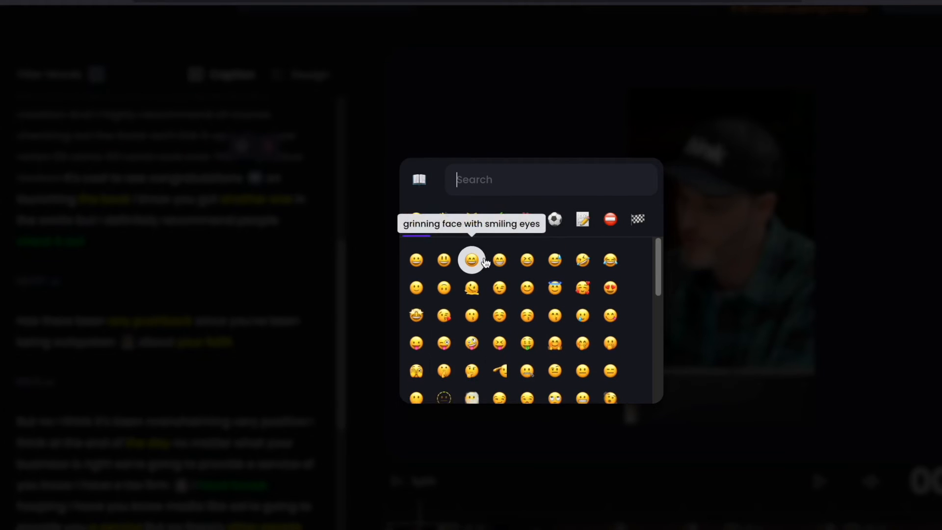
pyautogui.click(384, 219)
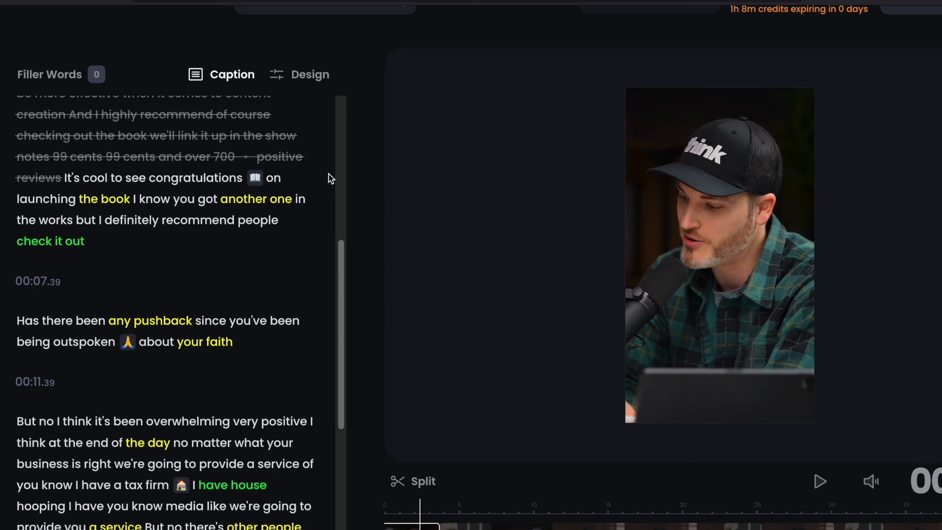
# - Delete the open-book emoji from the first caption passage and give "cool to see congratulations" the green highlight color 1
pyautogui.moveTo(253, 182)
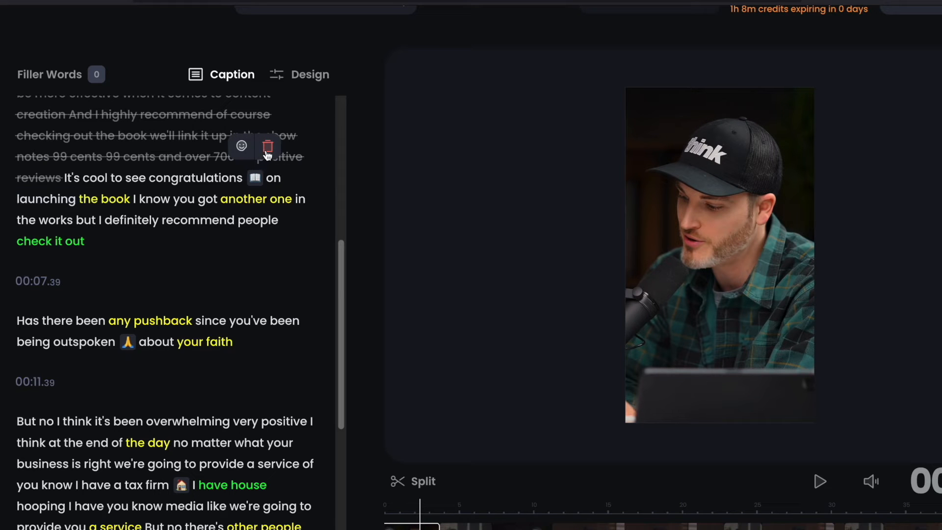
pyautogui.click(268, 153)
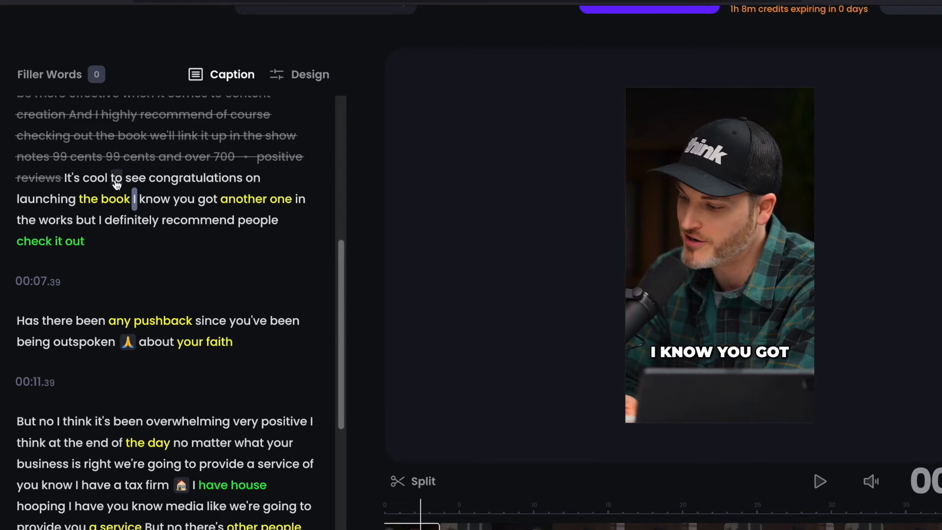
pyautogui.moveTo(85, 181); pyautogui.dragTo(242, 190)
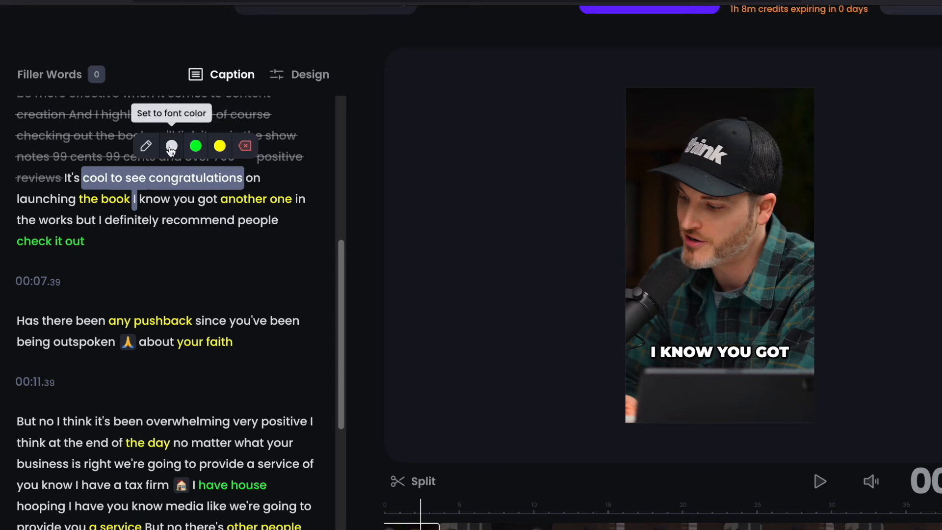
pyautogui.click(196, 146)
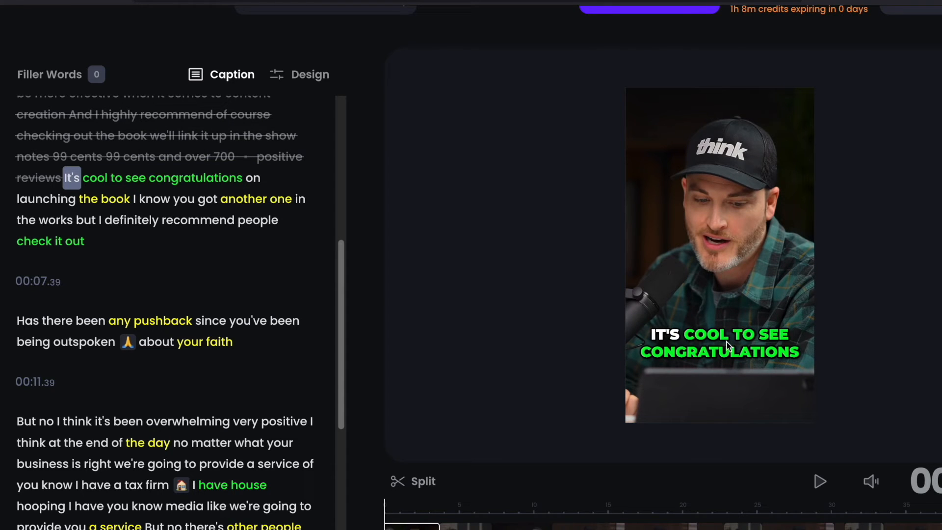
# - Replace the word "cool" with "great" in the first caption passage and select the opening phrase
pyautogui.click(101, 179)
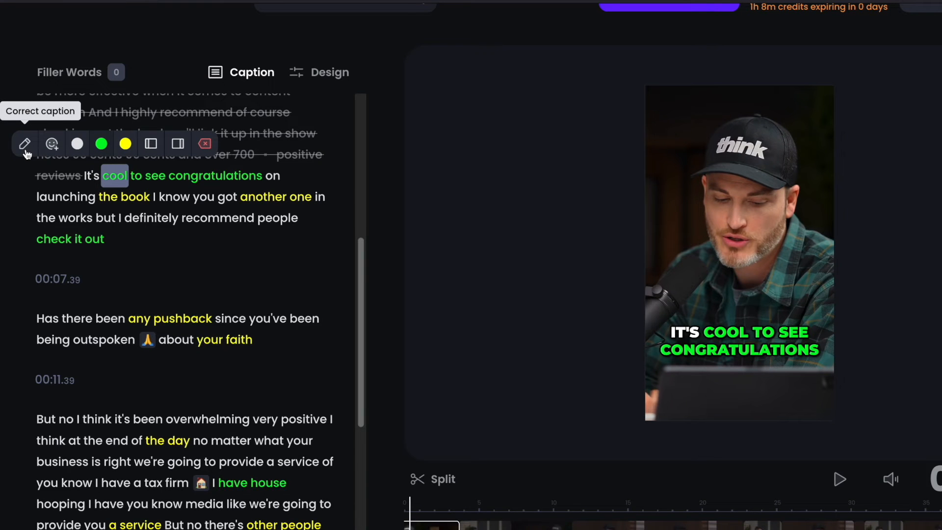
pyautogui.click(25, 147)
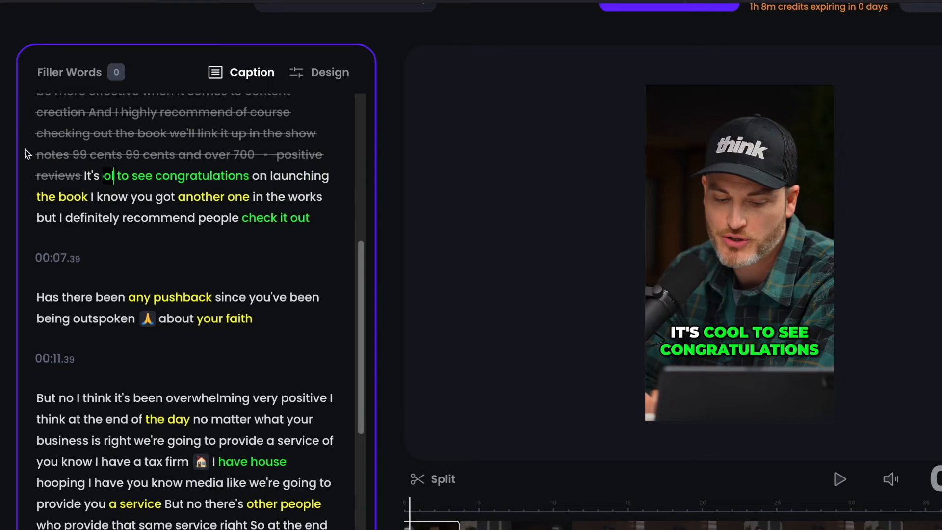
pyautogui.click(128, 177)
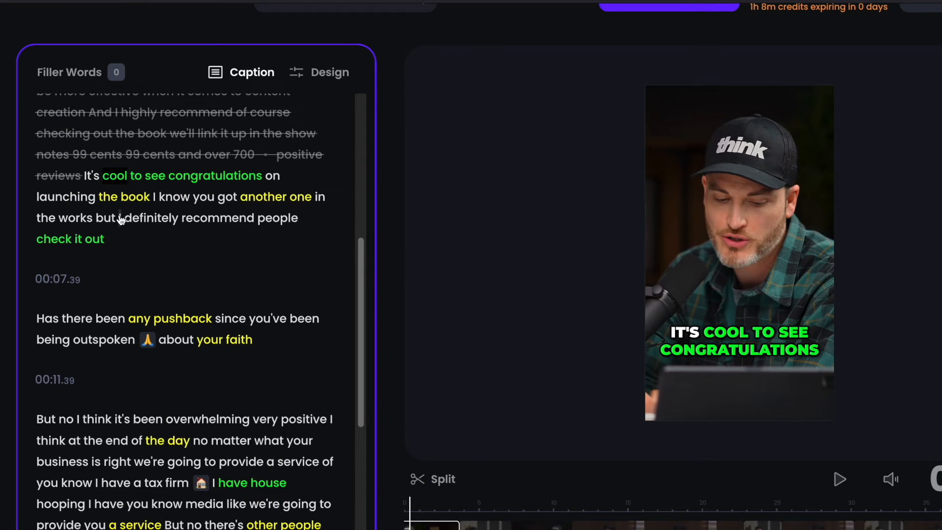
pyautogui.press('BackSpace')
pyautogui.press('BackSpace')
pyautogui.press('BackSpace')
pyautogui.press('BackSpace')
pyautogui.write('great')
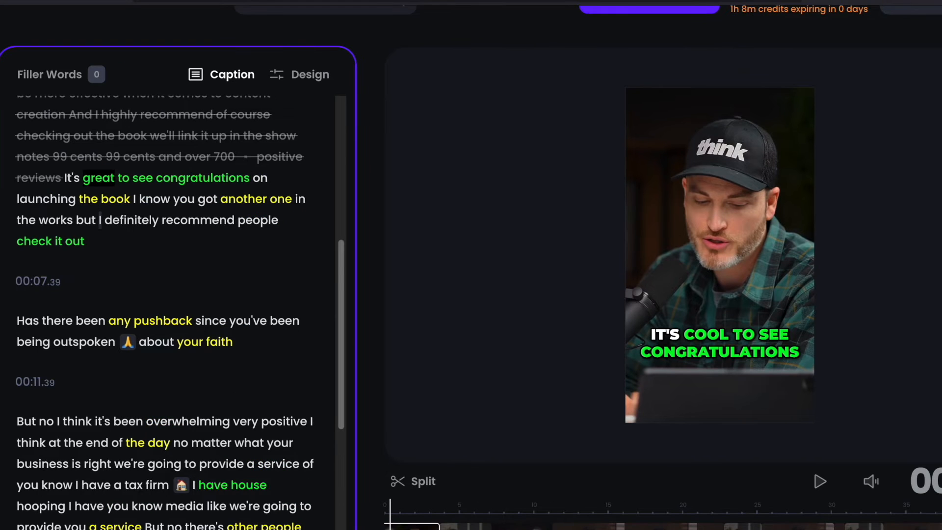
pyautogui.click(113, 181)
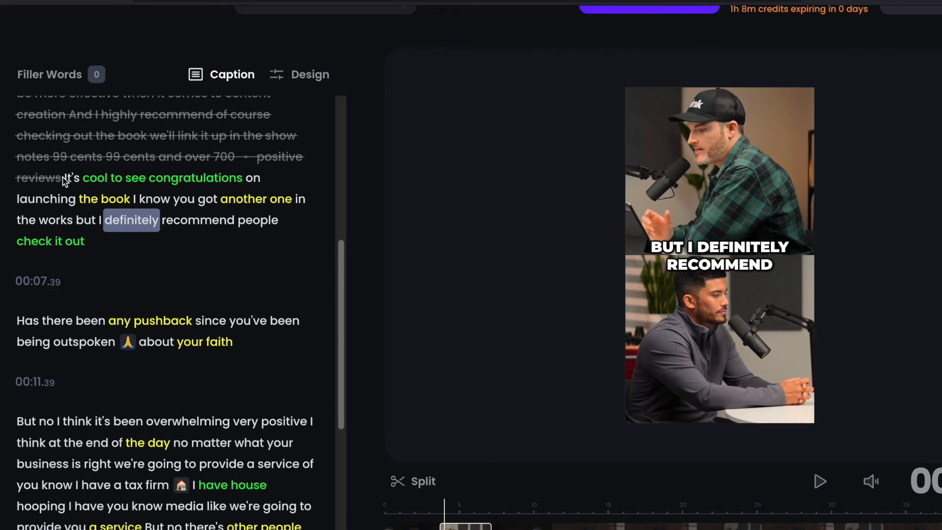
pyautogui.moveTo(63, 179); pyautogui.dragTo(242, 178)
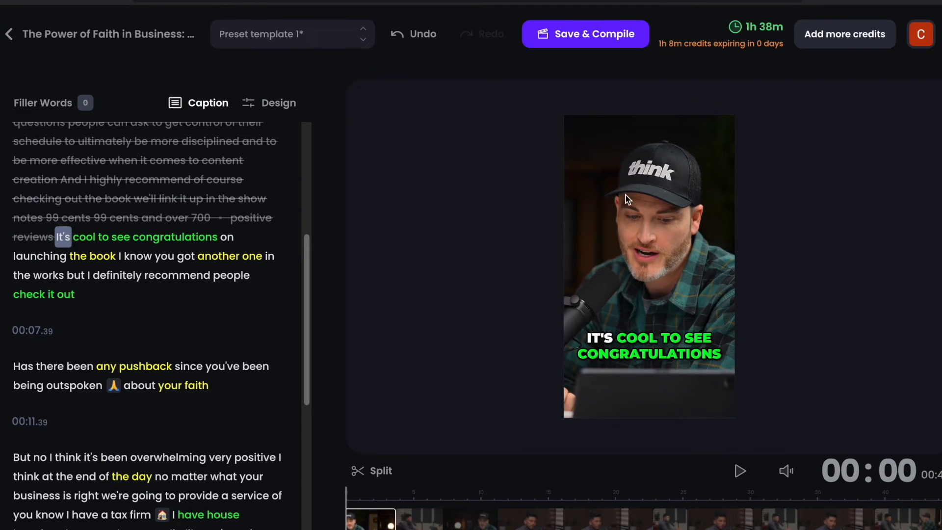
# - Try shrinking and shifting the video inside the vertical frame, and undo the reframing
pyautogui.click(625, 198)
pyautogui.moveTo(869, 110); pyautogui.dragTo(720, 195)
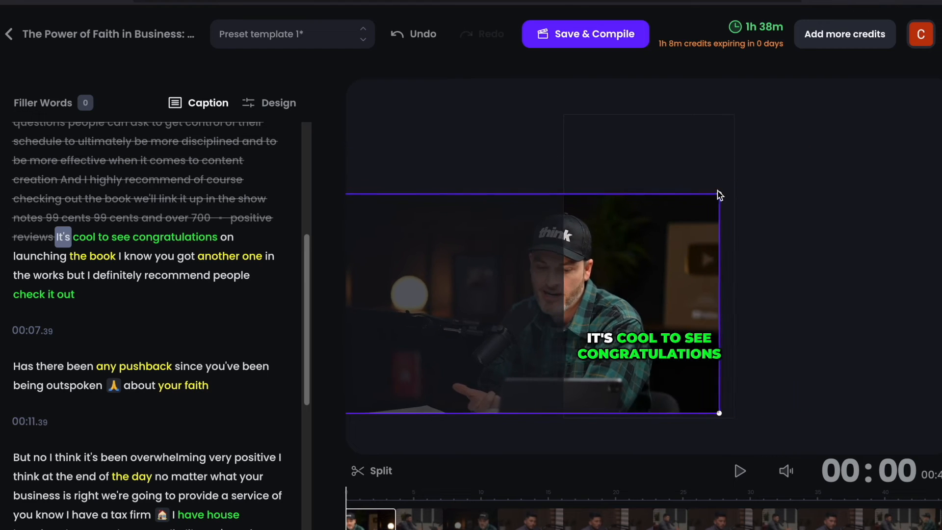
pyautogui.moveTo(616, 253); pyautogui.dragTo(751, 243)
pyautogui.click(655, 140)
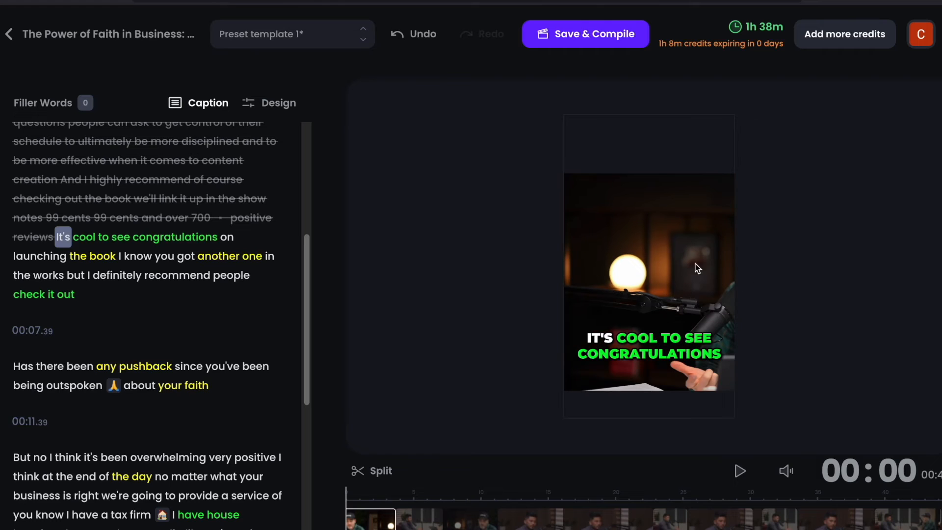
pyautogui.click(672, 193)
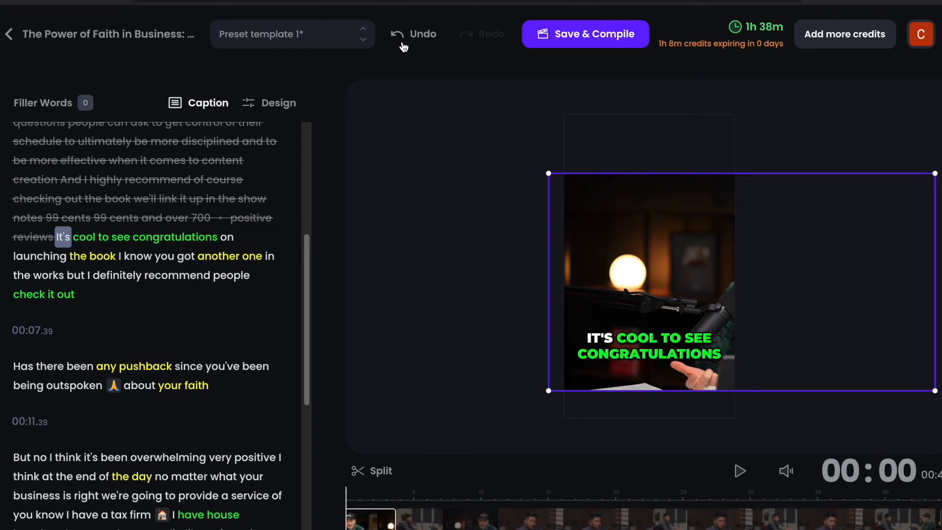
pyautogui.click(419, 39)
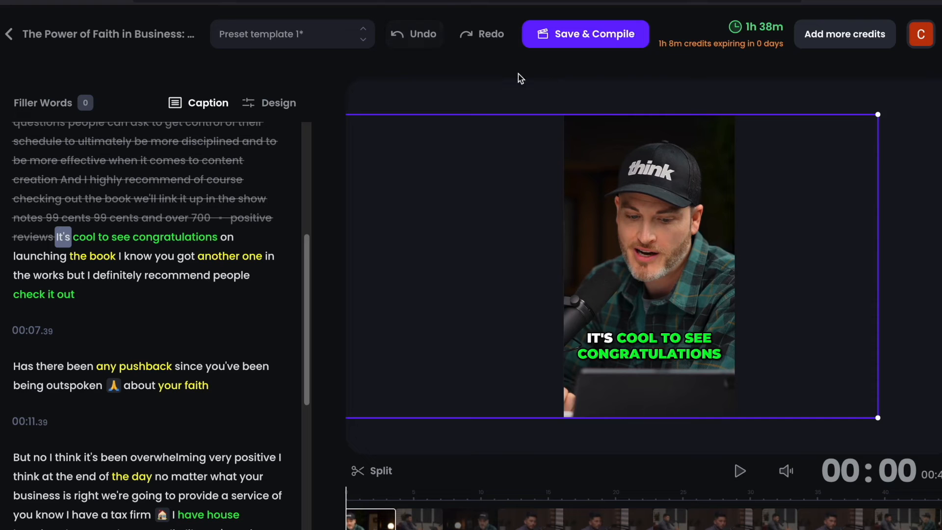
pyautogui.click(602, 104)
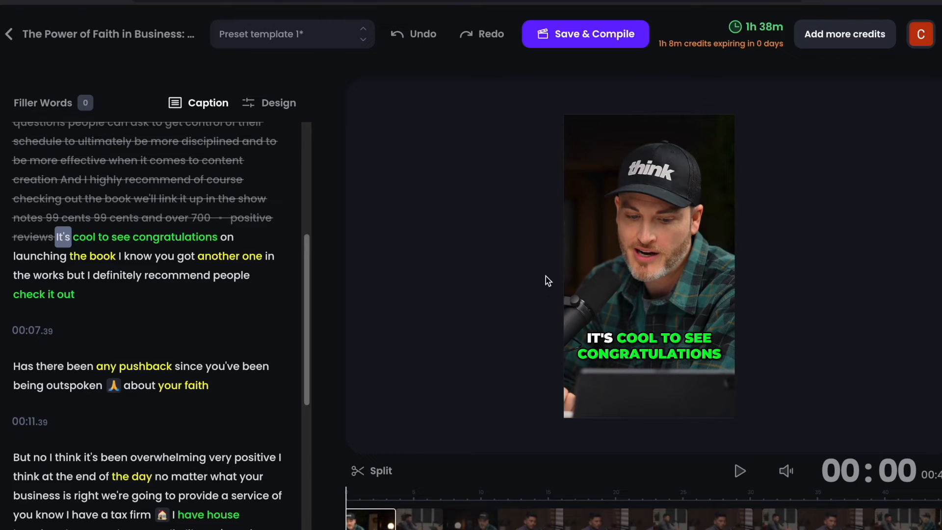
# - In the caption design, try the one-line layout, restore three lines per page, and set the caption position to Top
pyautogui.click(265, 107)
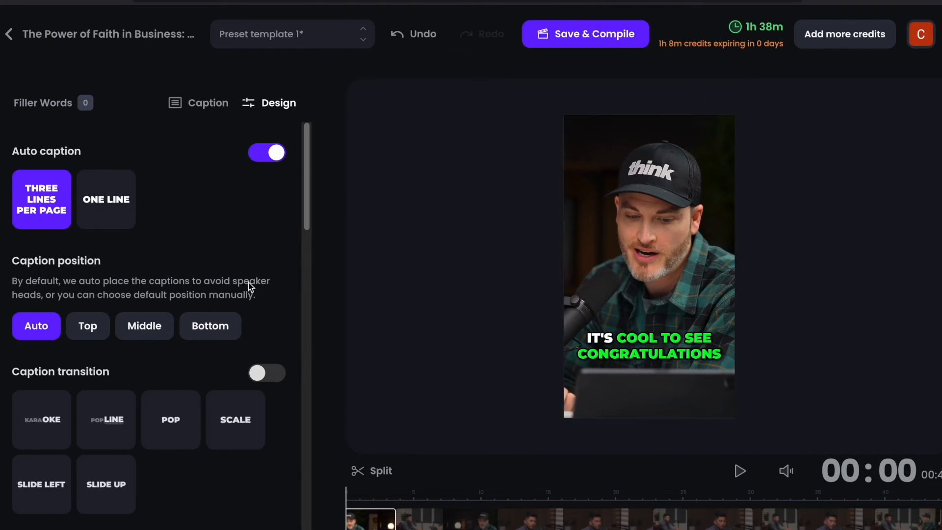
pyautogui.click(116, 214)
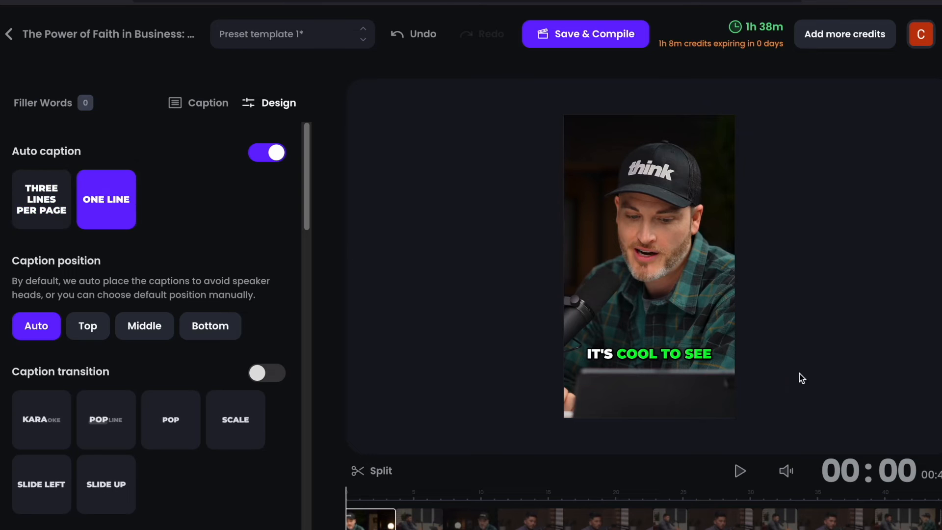
pyautogui.click(55, 211)
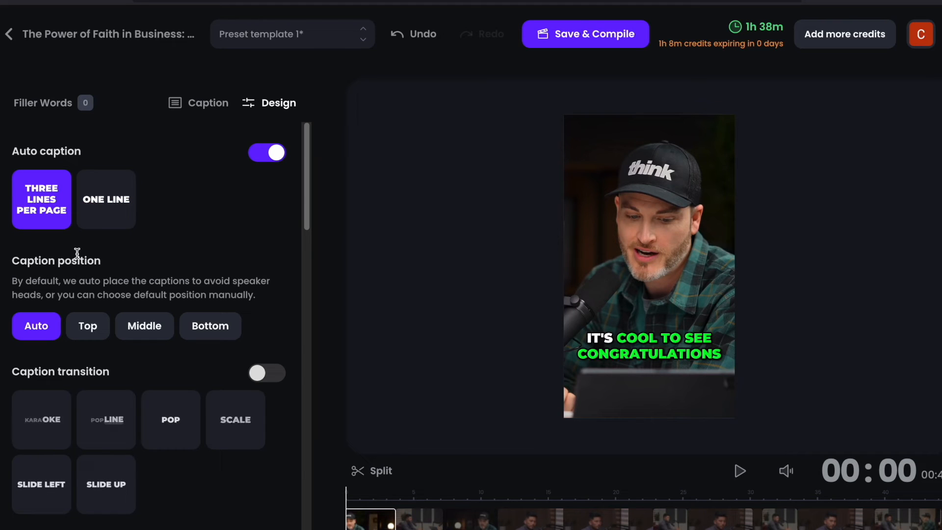
pyautogui.click(88, 325)
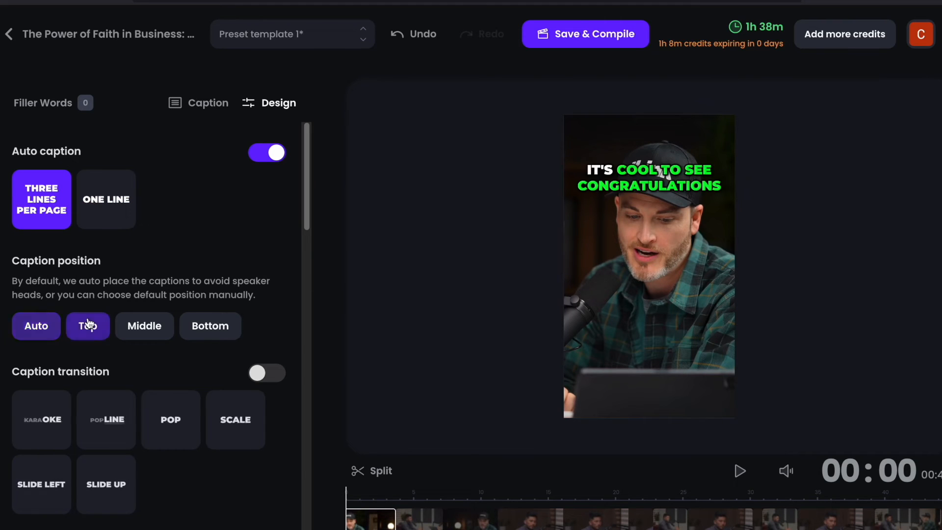
# - Try the Middle and Bottom caption positions, and set the caption position to Auto
pyautogui.click(143, 328)
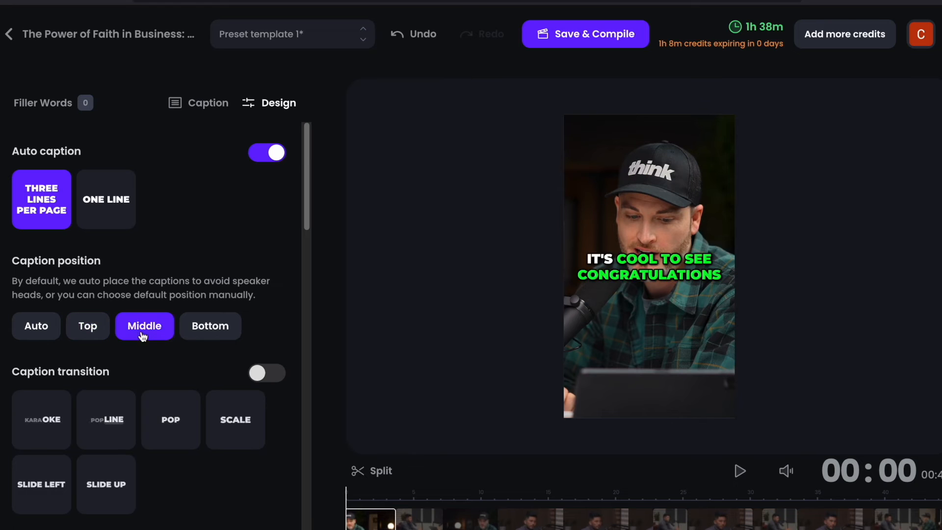
pyautogui.click(198, 330)
pyautogui.scroll(-3, 147, 294)
pyautogui.click(36, 185)
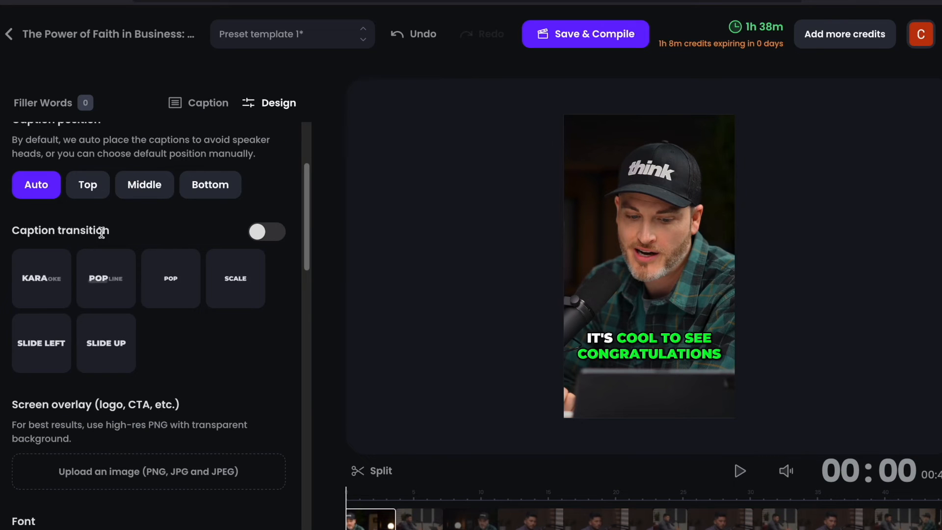
# - Turn on the caption transition with the Karaoke style and play the clip to preview it
pyautogui.click(257, 233)
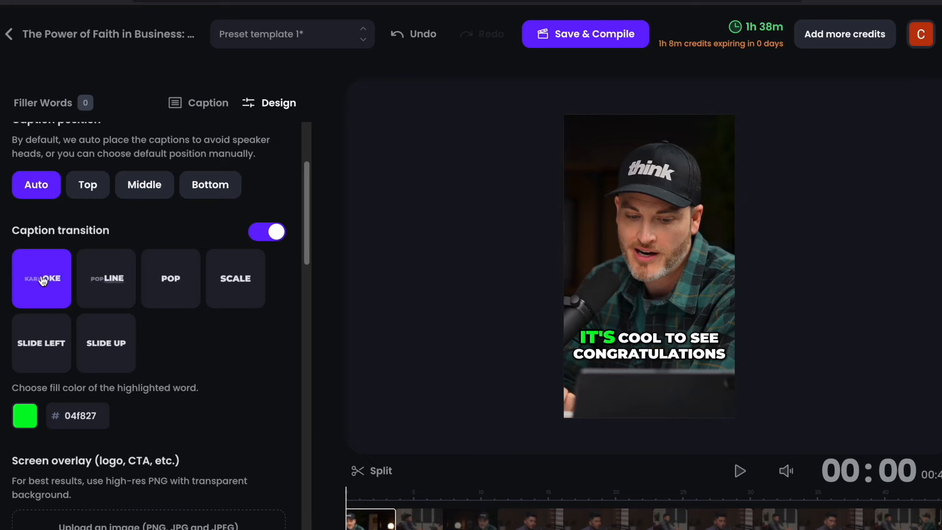
pyautogui.click(736, 472)
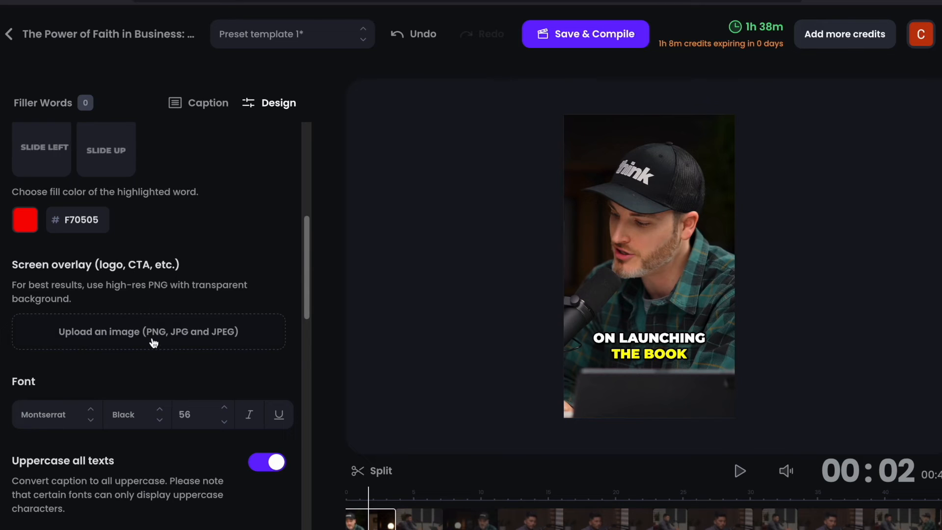
# - Try switching off uppercase for all caption texts, restore it, and try a different font color
pyautogui.scroll(-3, 151, 280)
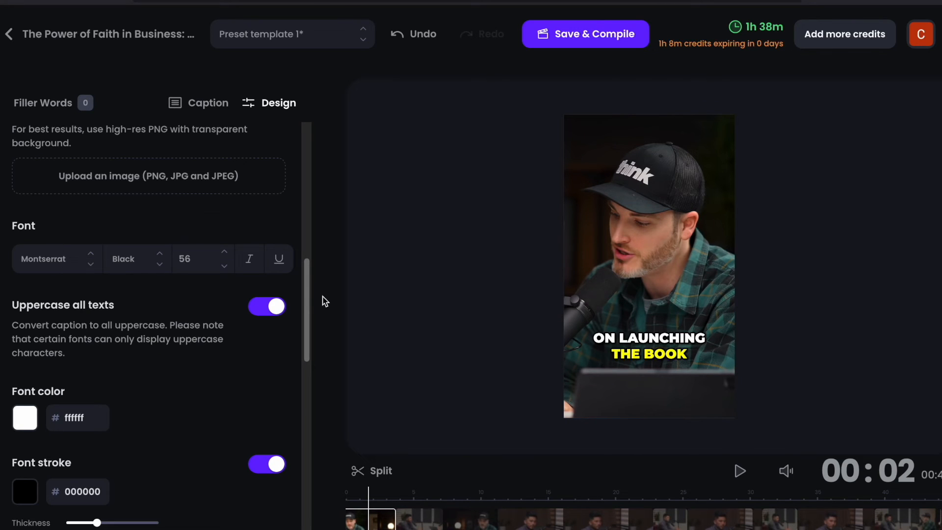
pyautogui.click(267, 306)
pyautogui.click(267, 306)
pyautogui.scroll(-3, 265, 309)
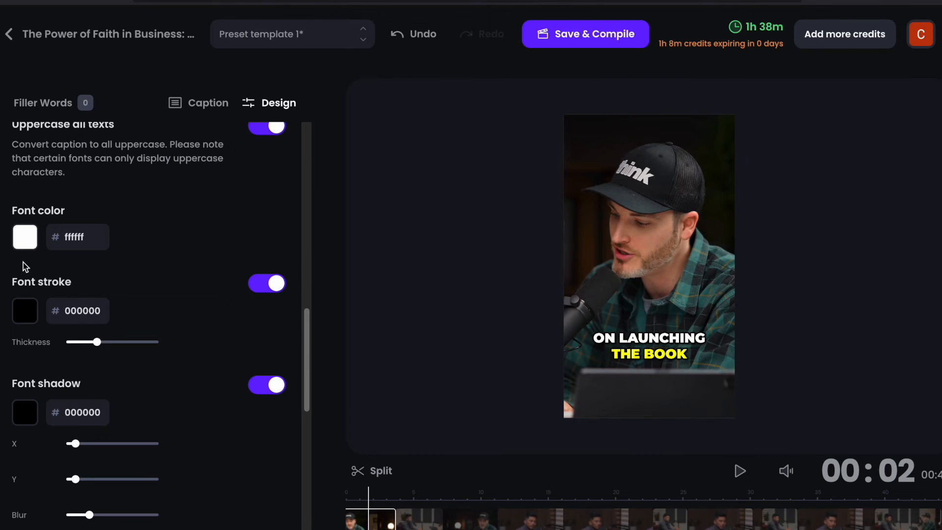
pyautogui.click(19, 246)
pyautogui.moveTo(64, 143); pyautogui.dragTo(158, 123)
# - Change the second AI keywords highlighter color from yellow to red, FF0303
pyautogui.scroll(-5, 155, 256)
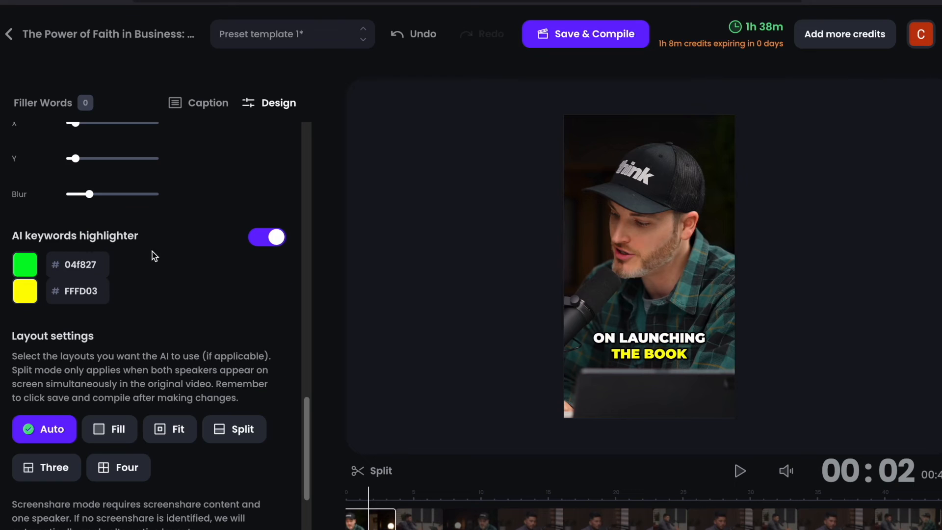
pyautogui.click(24, 290)
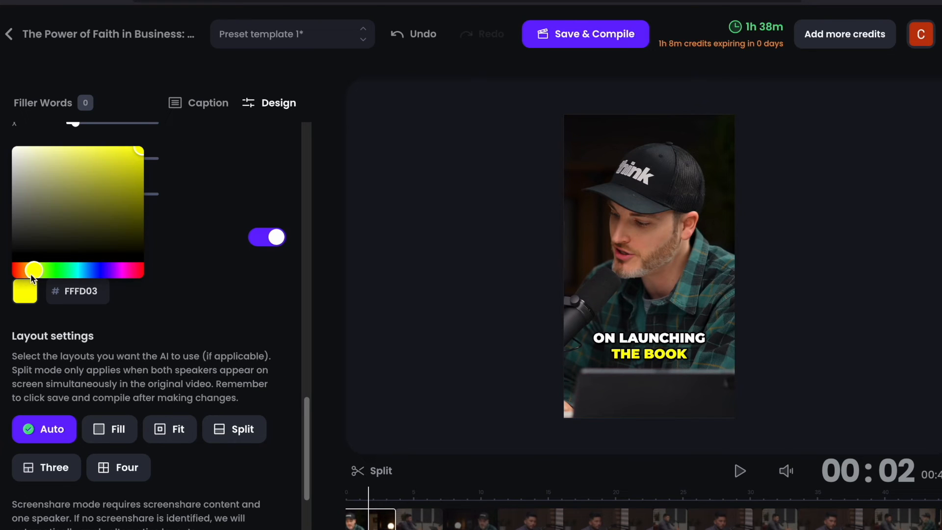
pyautogui.moveTo(31, 276); pyautogui.dragTo(23, 273)
pyautogui.moveTo(6, 276); pyautogui.dragTo(1, 276)
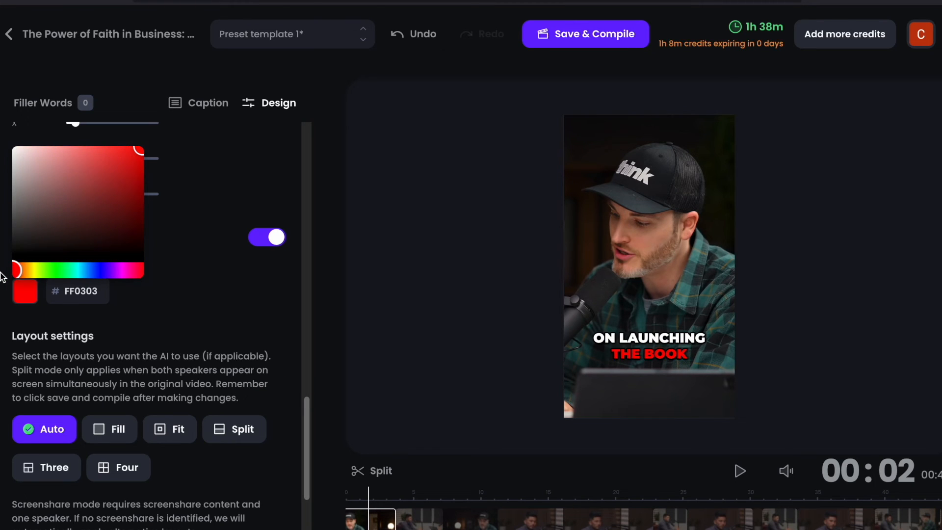
pyautogui.click(138, 317)
# - In the layout settings, try the Fit and Auto layouts, and set the layout to Fill
pyautogui.scroll(-3, 182, 286)
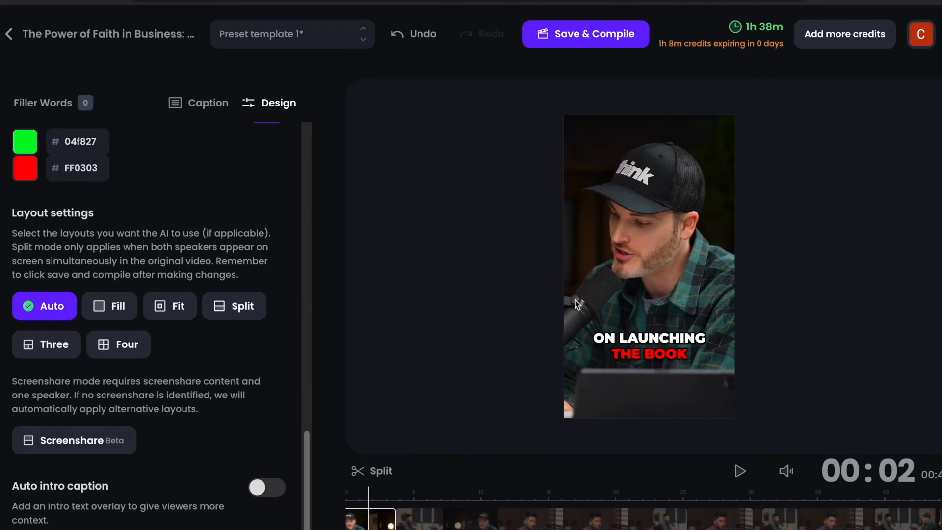
pyautogui.moveTo(121, 309)
pyautogui.click(172, 309)
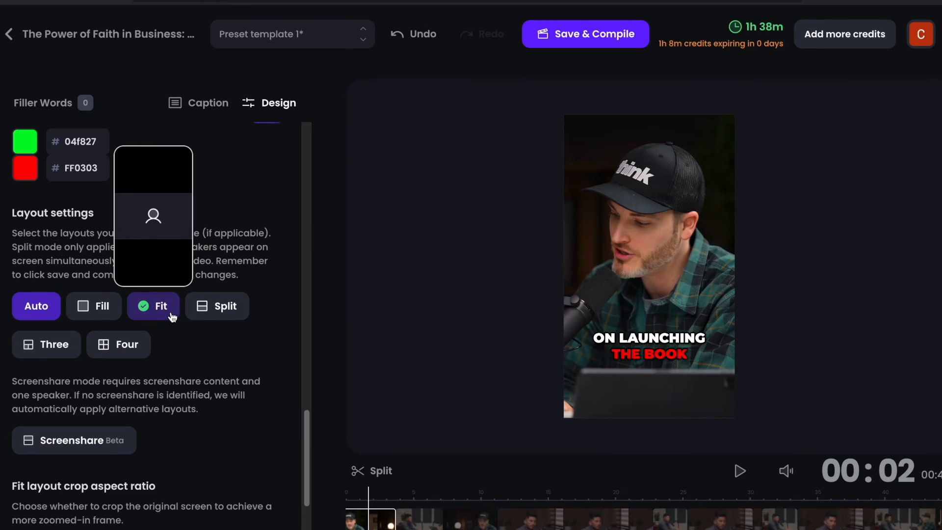
pyautogui.scroll(-2, 171, 317)
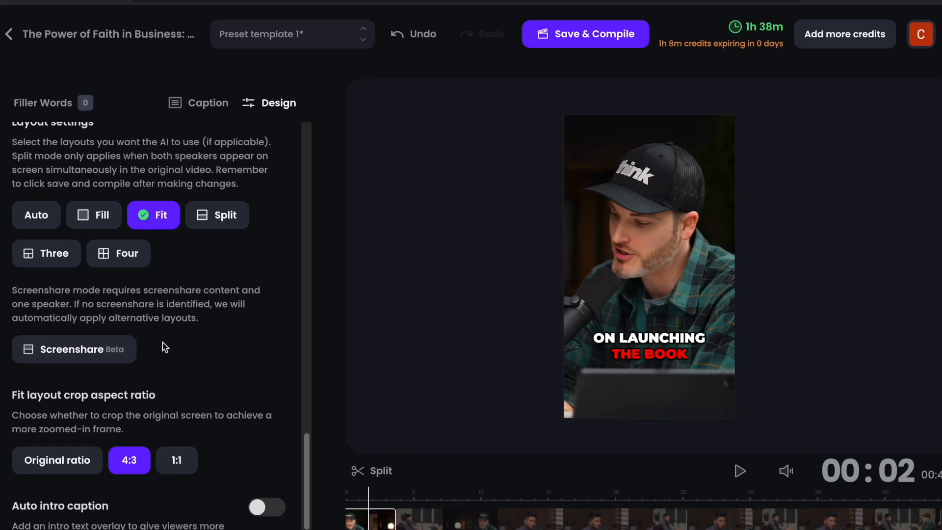
pyautogui.moveTo(143, 400)
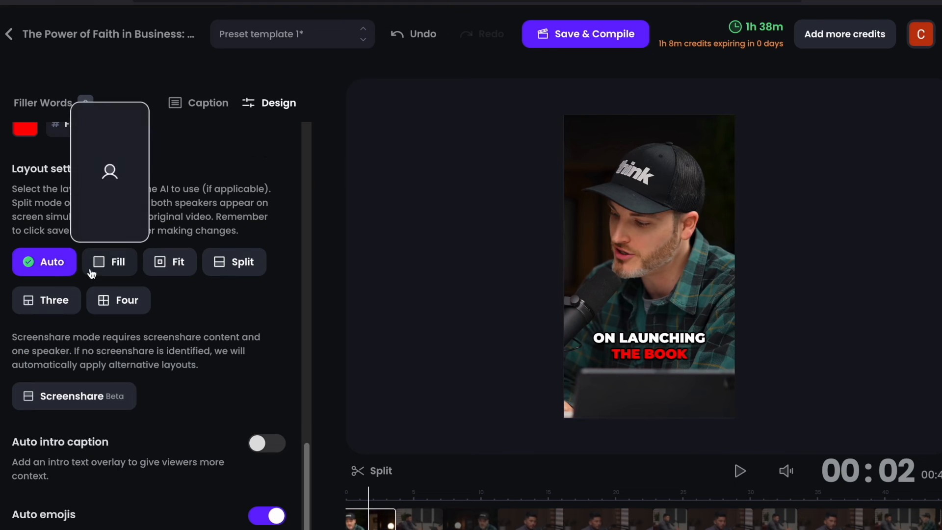
pyautogui.click(69, 271)
pyautogui.click(95, 271)
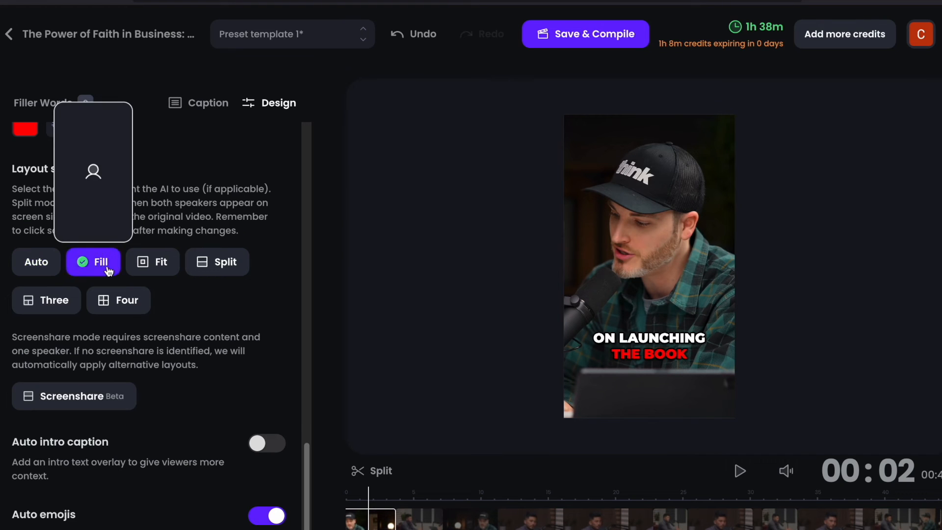
pyautogui.click(39, 265)
pyautogui.click(98, 265)
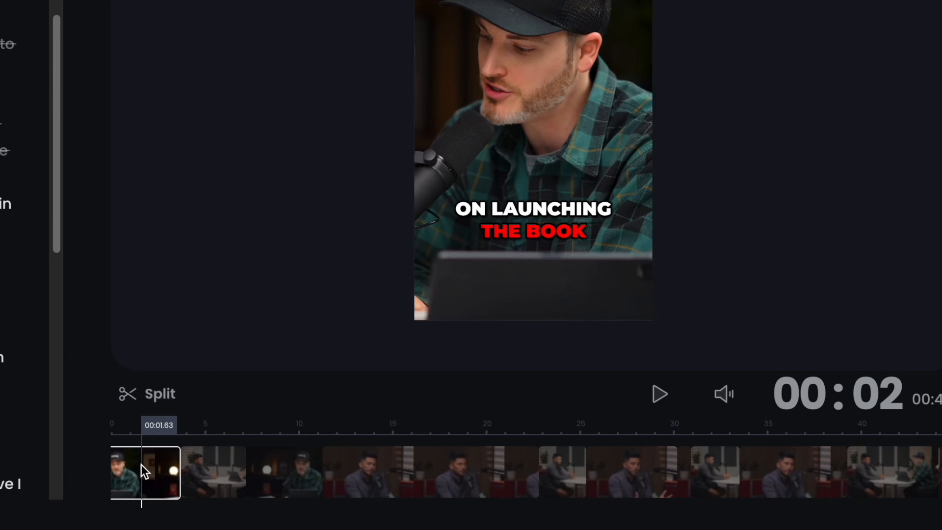
# - Split the first timeline segment at about 1.6 s and select the resulting parts in turn
pyautogui.click(146, 398)
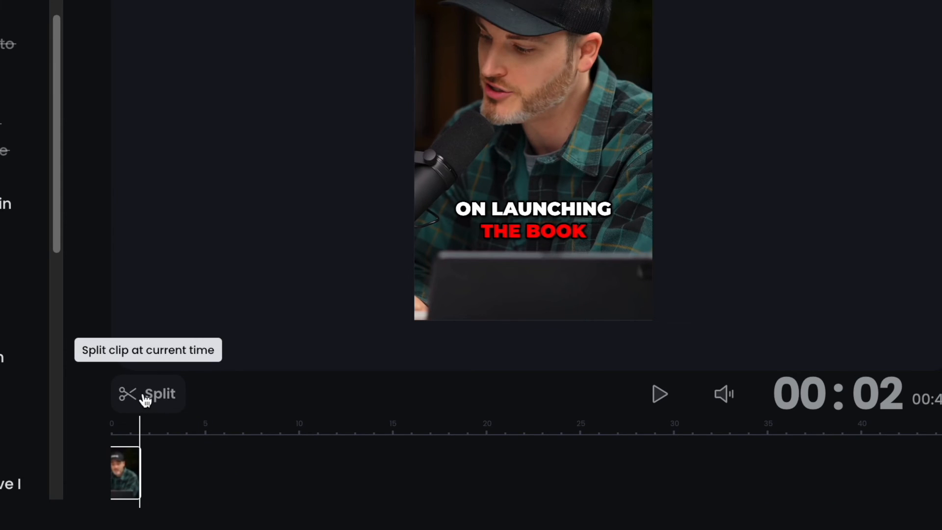
pyautogui.click(125, 473)
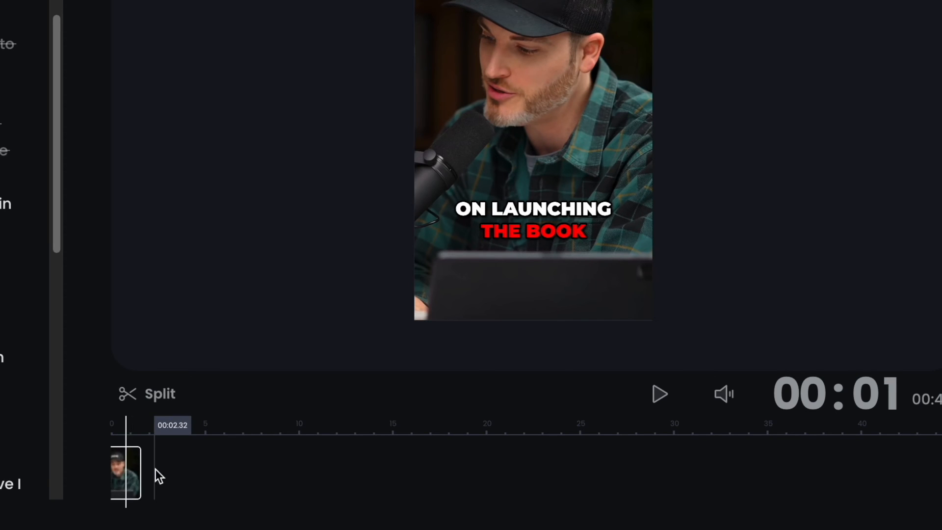
pyautogui.click(155, 469)
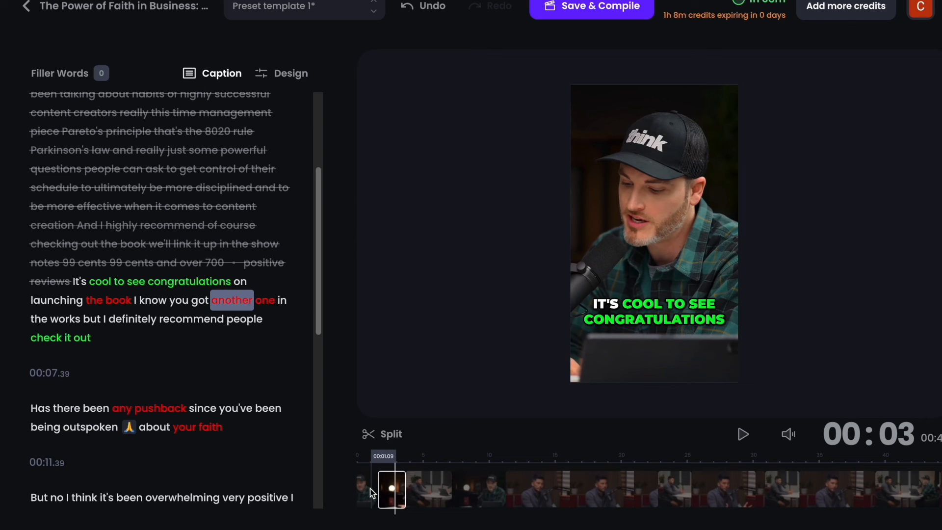
pyautogui.click(370, 488)
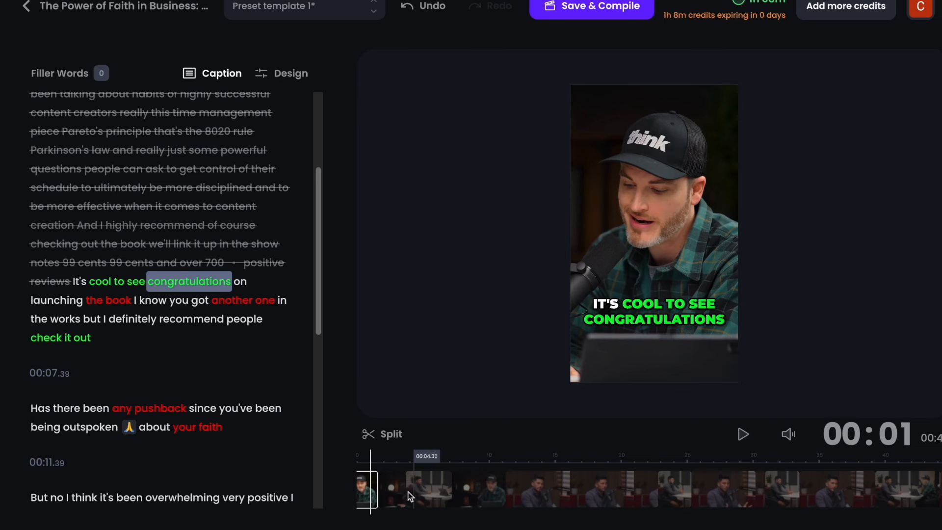
# - Delete the passage "It's cool to see congratulations on launching the book" from the caption transcript
pyautogui.moveTo(76, 286); pyautogui.dragTo(131, 304)
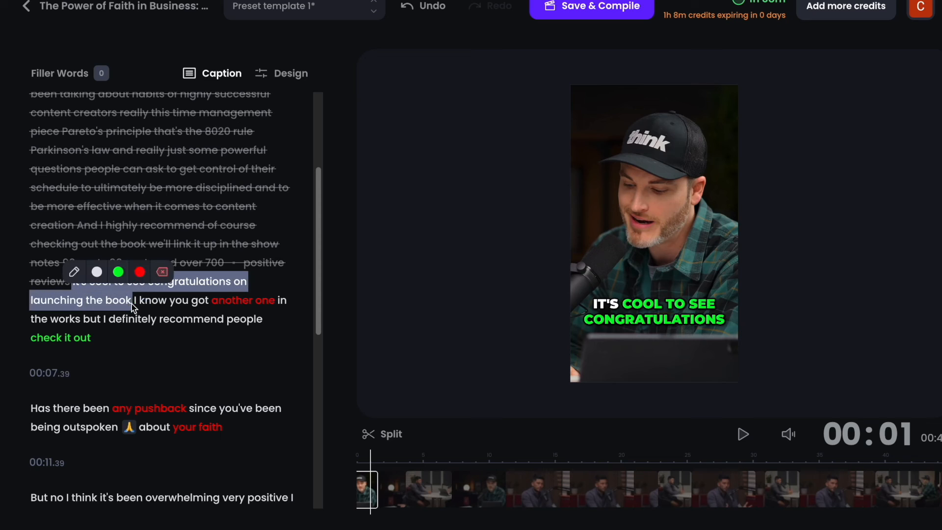
pyautogui.press('Delete')
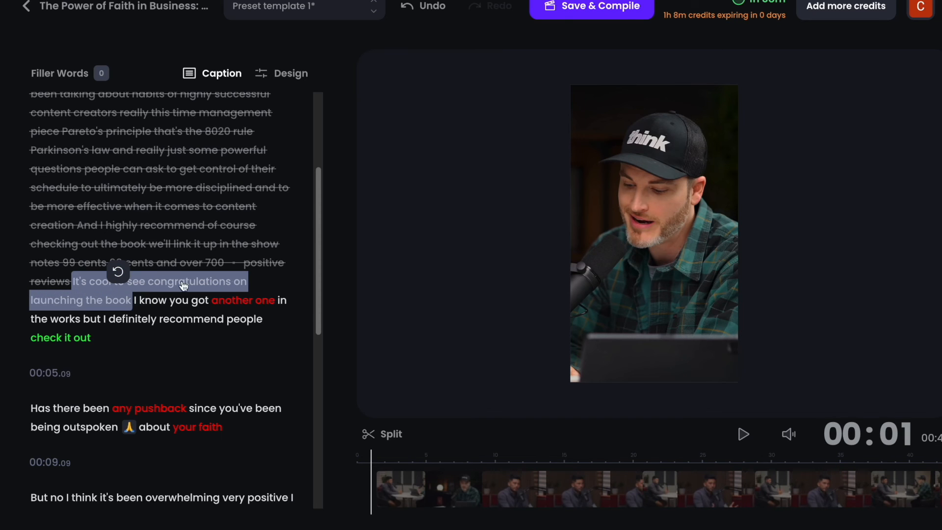
pyautogui.click(137, 307)
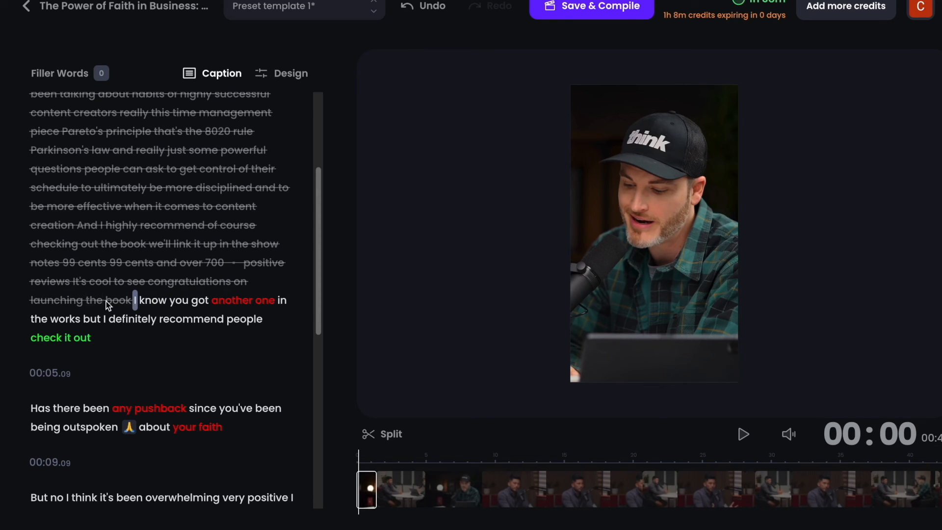
# - Restore the deleted opening passage up to "the book", and remove it again
pyautogui.moveTo(121, 307); pyautogui.dragTo(74, 288)
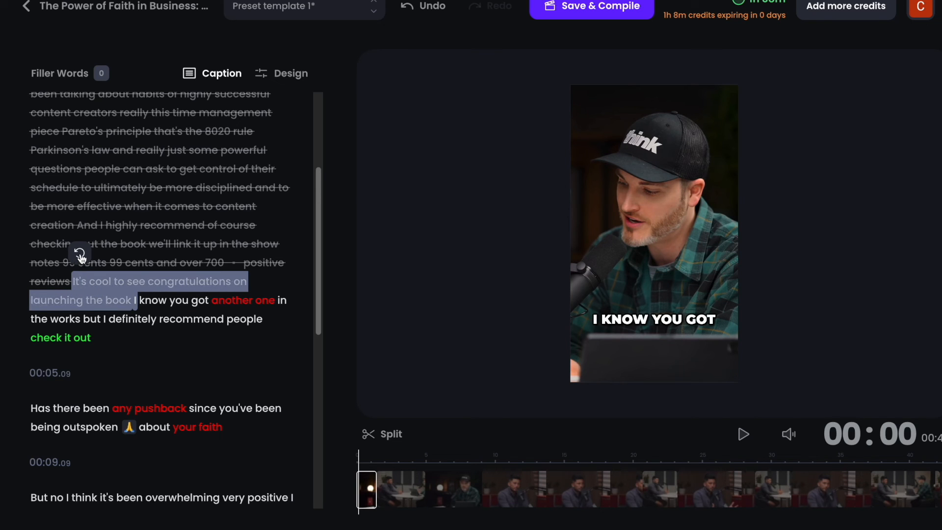
pyautogui.click(80, 254)
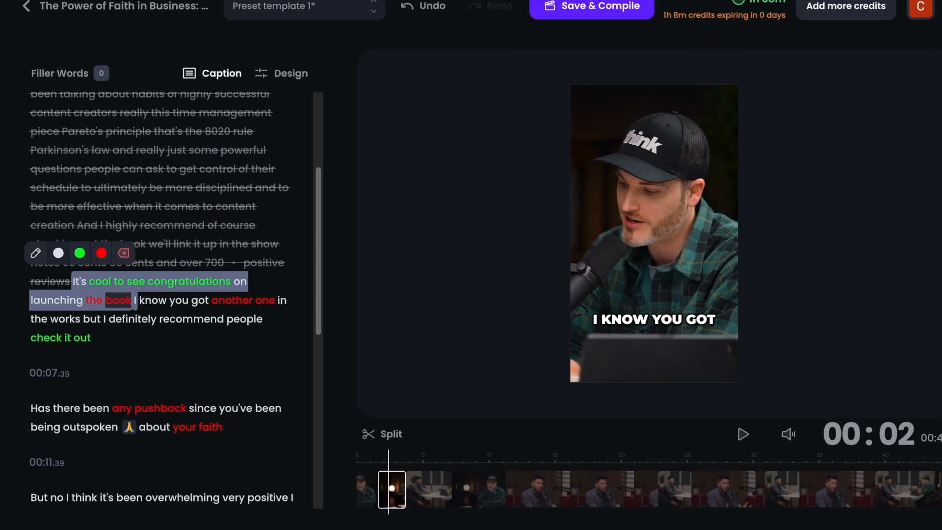
pyautogui.press('BackSpace')
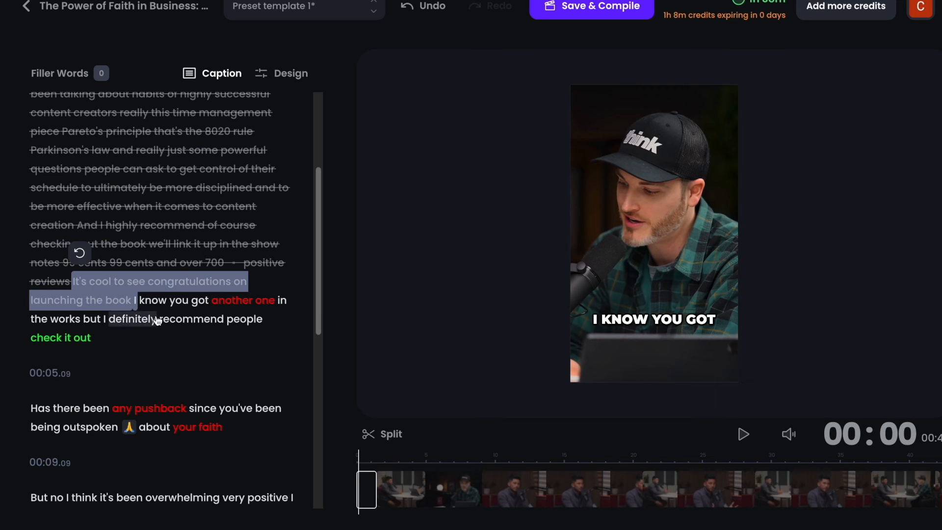
pyautogui.click(136, 300)
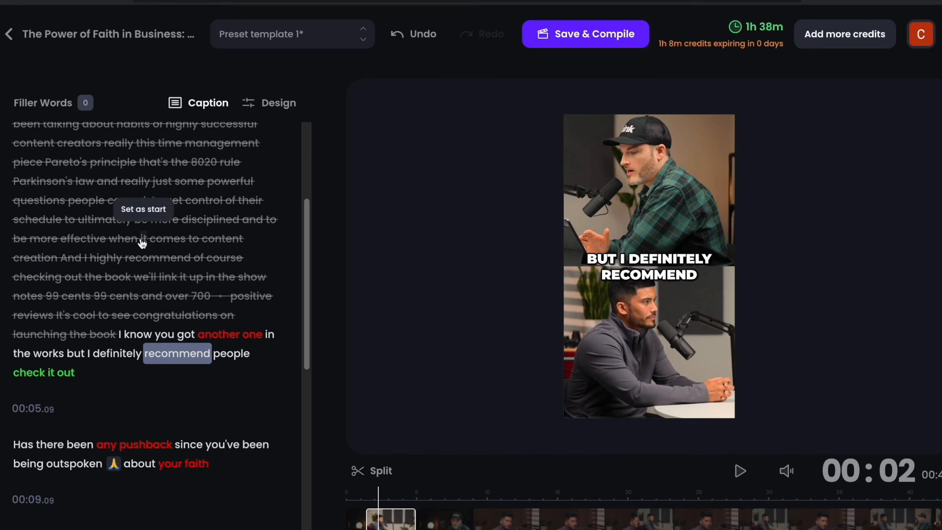
# - Set the clip to start at "it comes to content creation" in the struck-out transcript, and preview the opening seconds
pyautogui.click(135, 210)
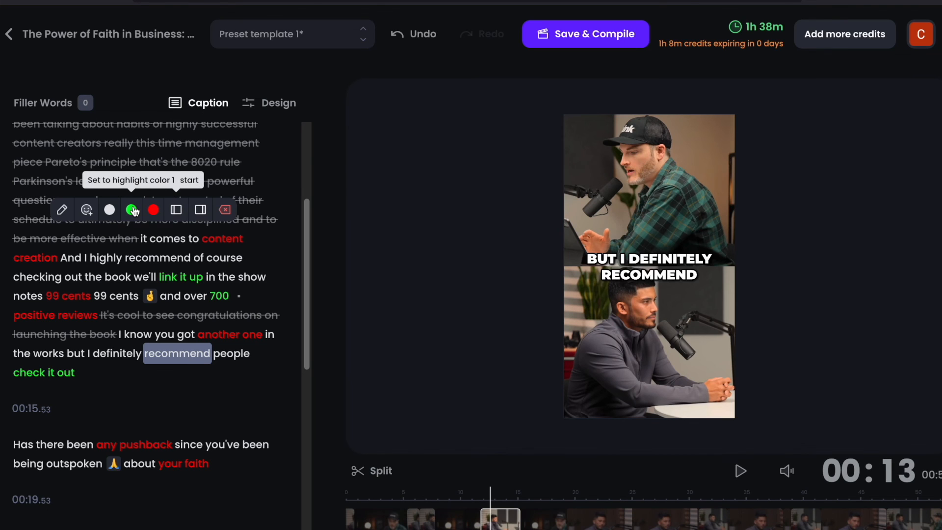
pyautogui.click(142, 240)
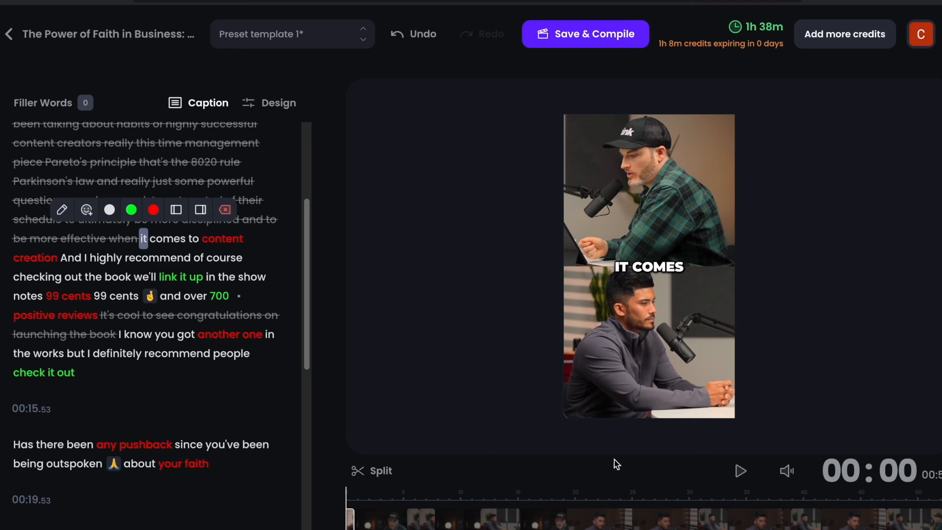
pyautogui.click(740, 471)
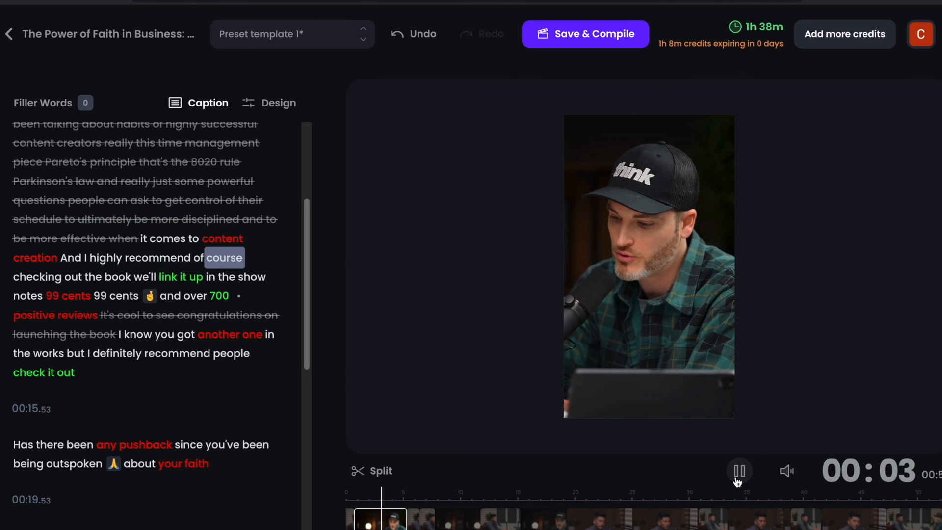
pyautogui.click(739, 472)
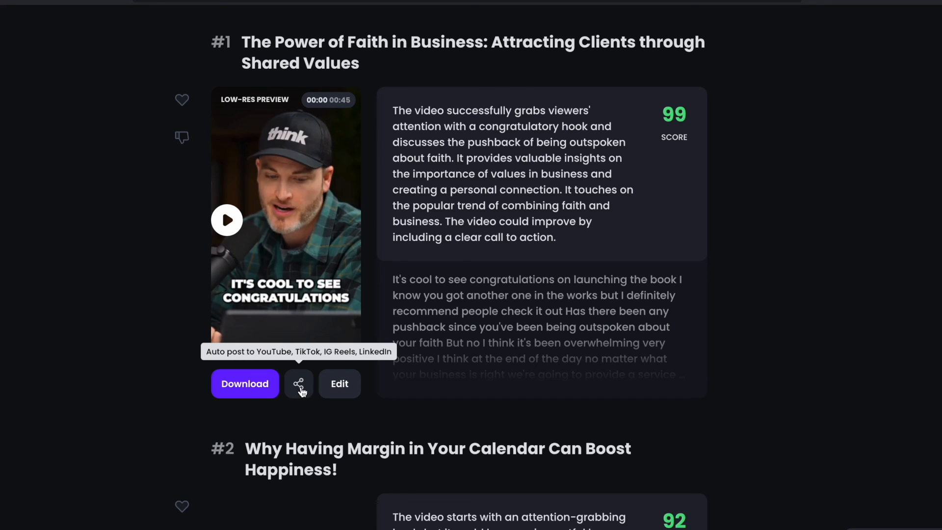
# - Open the auto-post options for the #1 clip about the power of faith in business
pyautogui.click(299, 386)
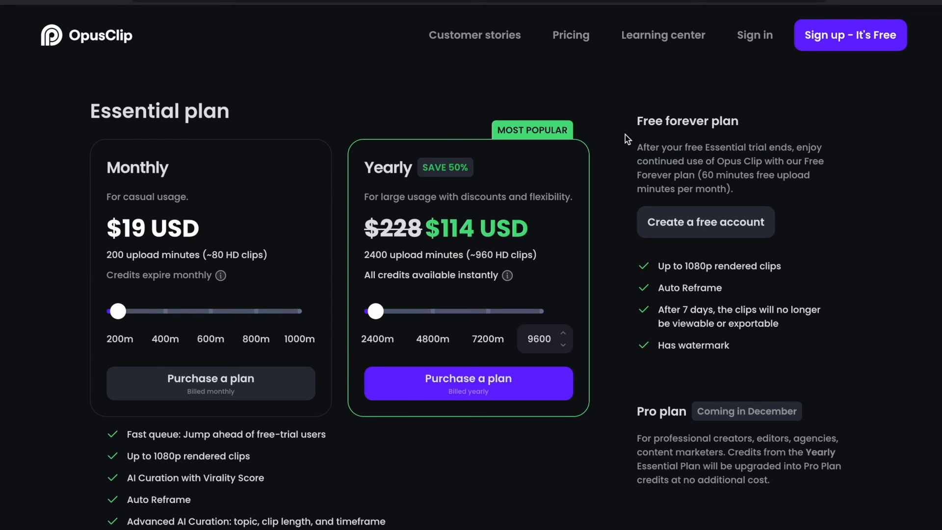
# - Examine the prices, upload minutes and included features of the monthly, yearly and free plans
pyautogui.scroll(-3, 90, 284)
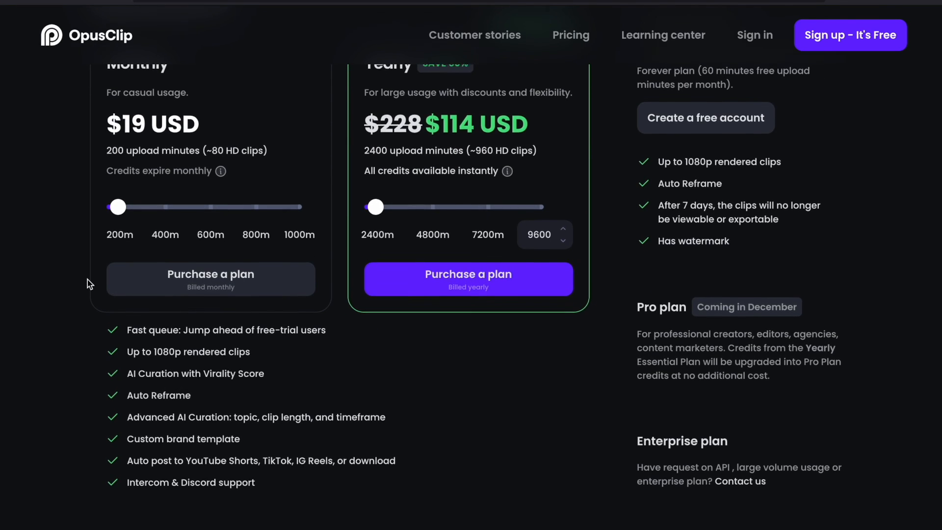
pyautogui.scroll(3, 89, 283)
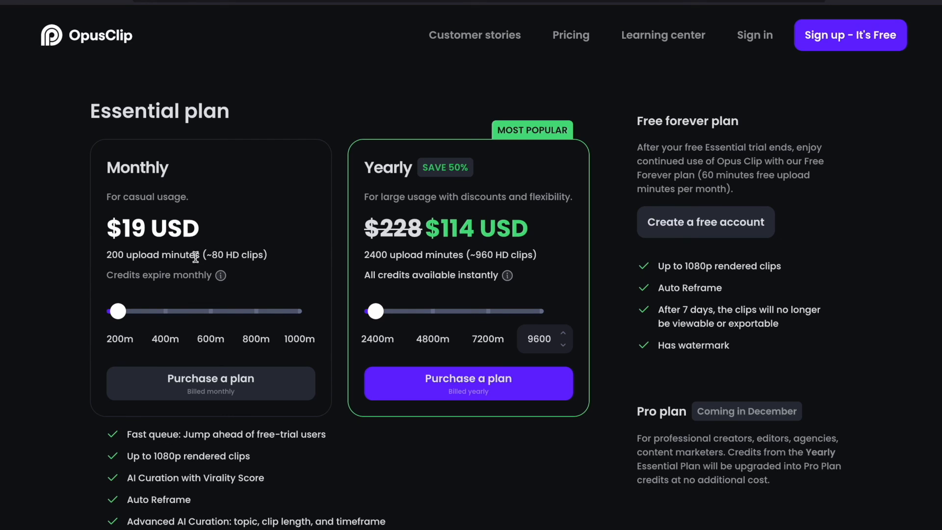